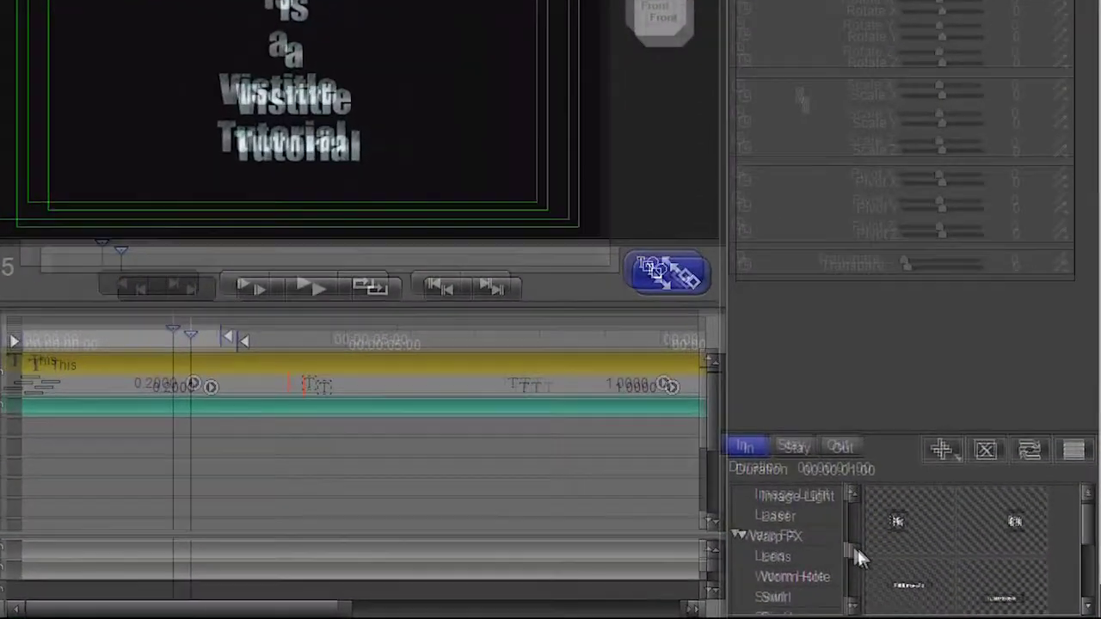
- Preview the Geometry play-in presets, including Linear Dither and Explode
{"action": "left_click_drag", "start_coordinate": [911, 572], "coordinate": [915, 516]}
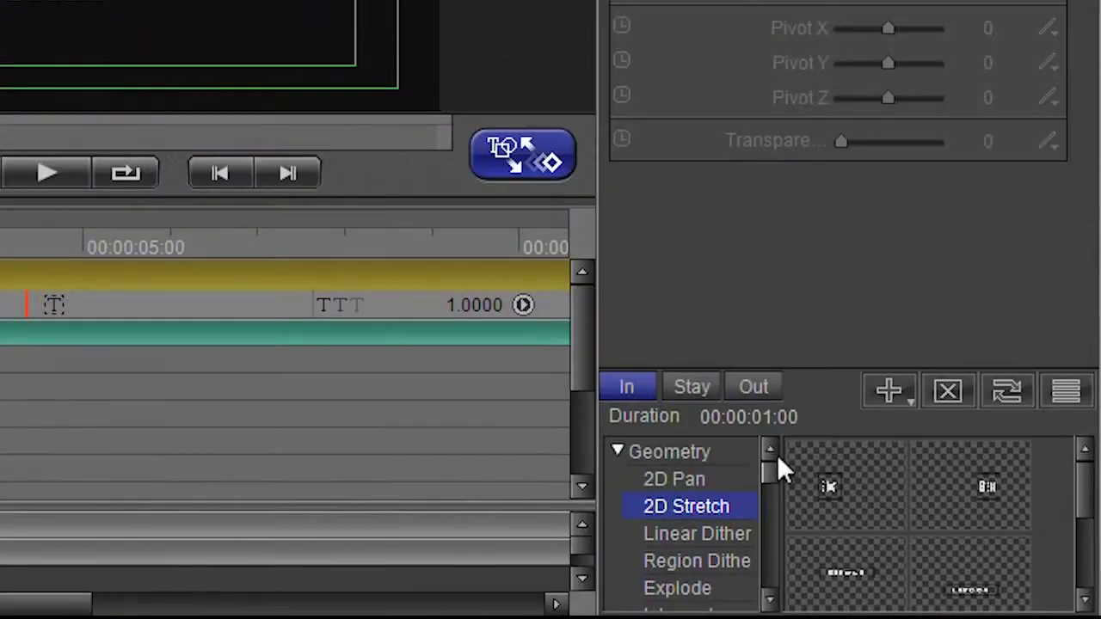
{"action": "left_click", "coordinate": [701, 531]}
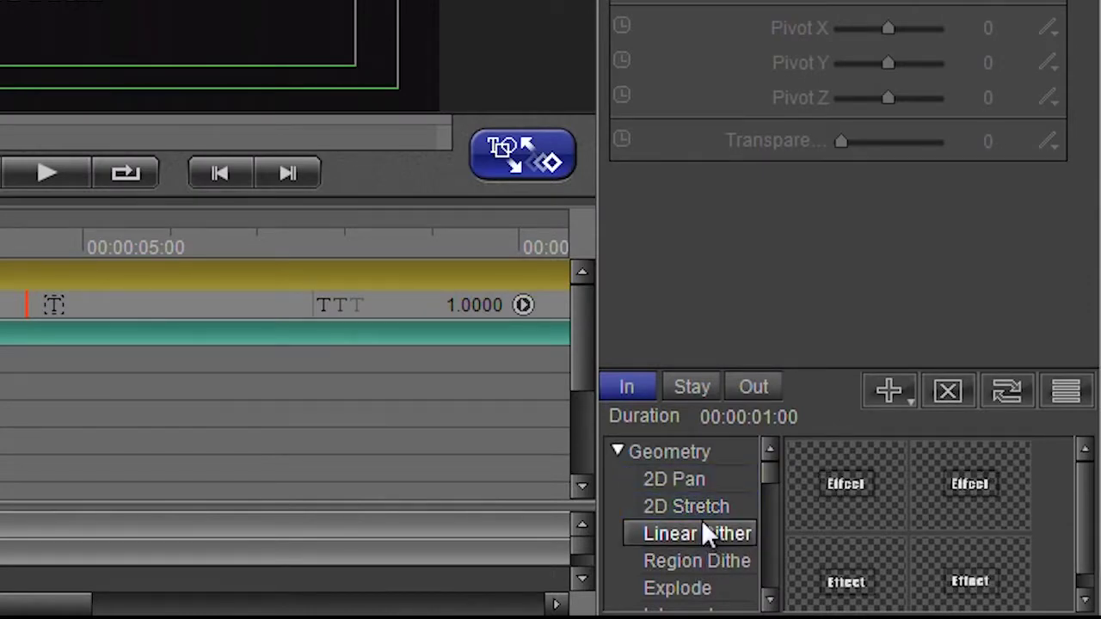
{"action": "left_click", "coordinate": [705, 561]}
{"action": "left_click", "coordinate": [695, 586]}
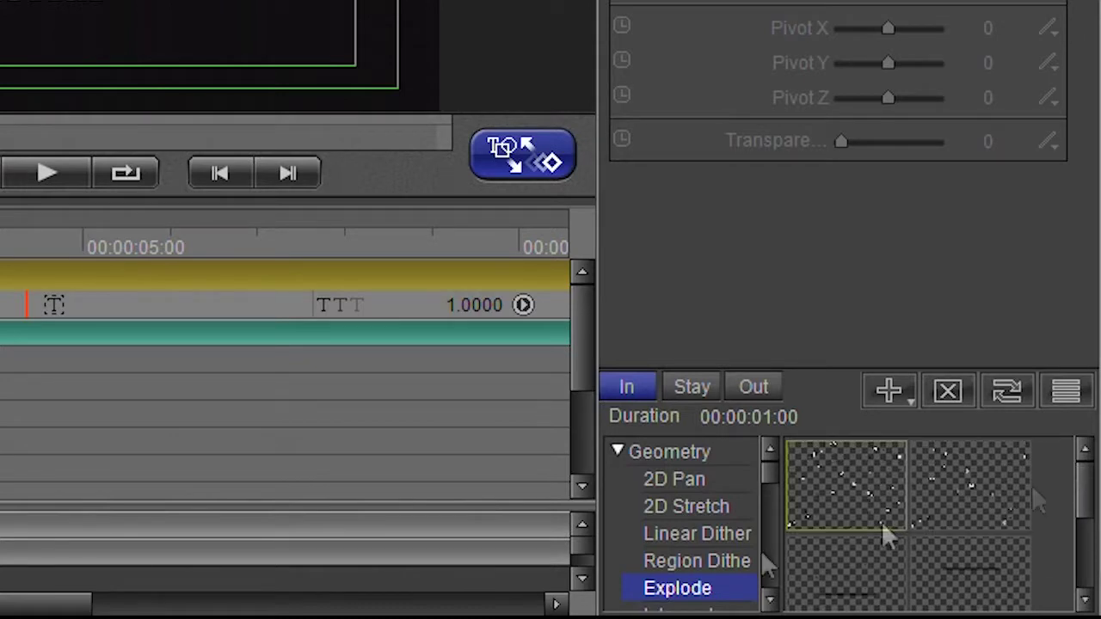
- Compare the Light FX presets Shine, Star Glow, Lens Flare and Stripe, settling on Shine
{"action": "left_click_drag", "start_coordinate": [1081, 491], "coordinate": [1088, 568]}
{"action": "left_click_drag", "start_coordinate": [769, 492], "coordinate": [769, 516]}
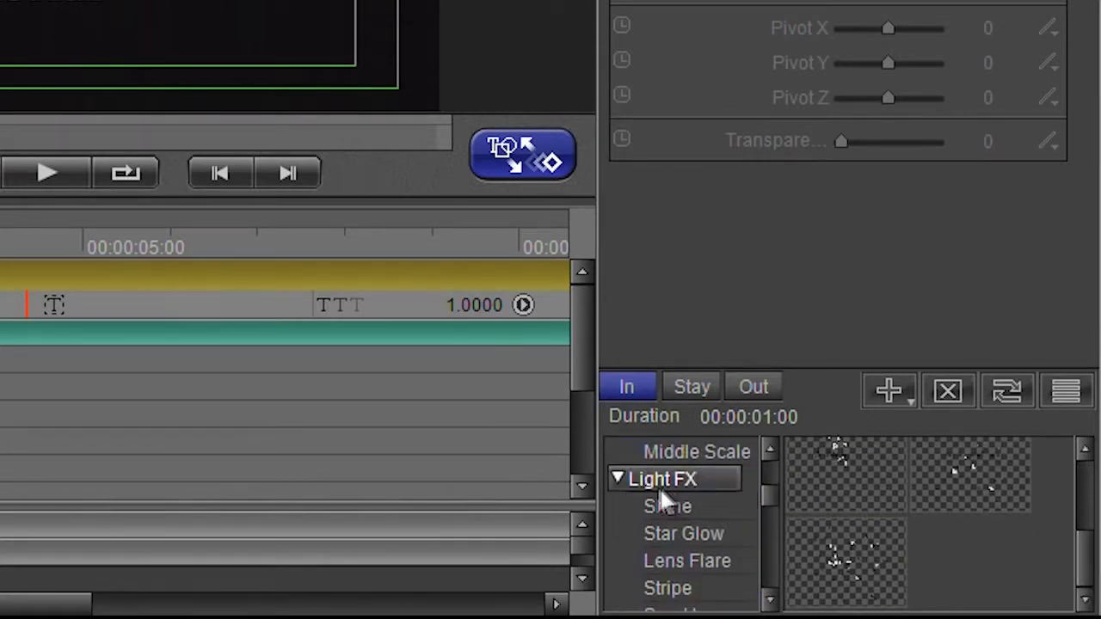
{"action": "left_click", "coordinate": [663, 506]}
{"action": "left_click", "coordinate": [674, 535]}
{"action": "left_click", "coordinate": [710, 561]}
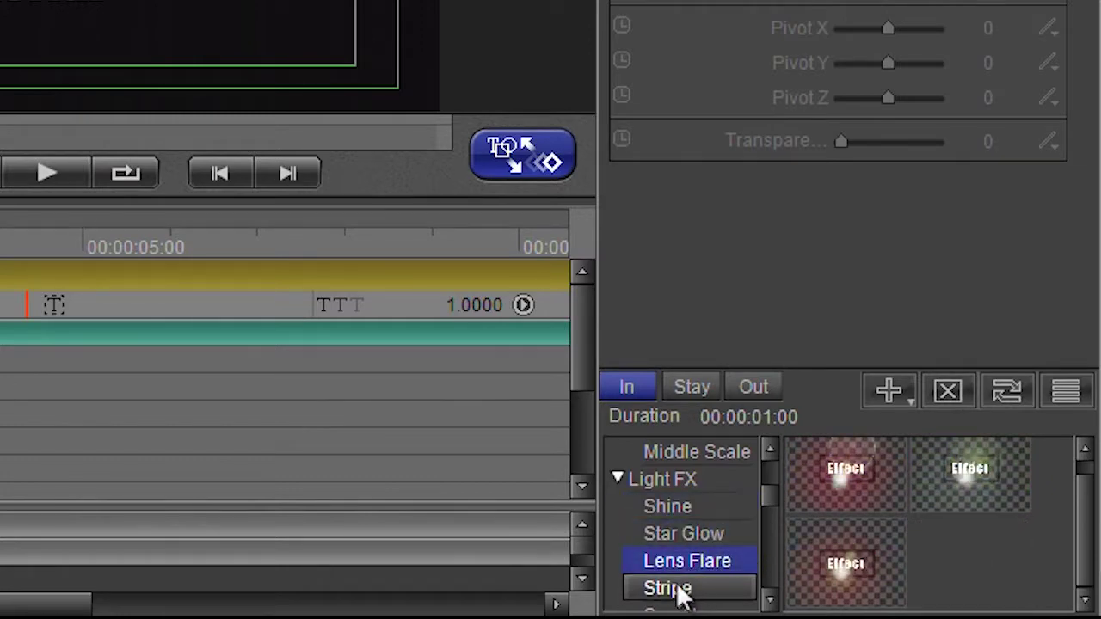
{"action": "left_click", "coordinate": [686, 589]}
{"action": "left_click", "coordinate": [668, 507]}
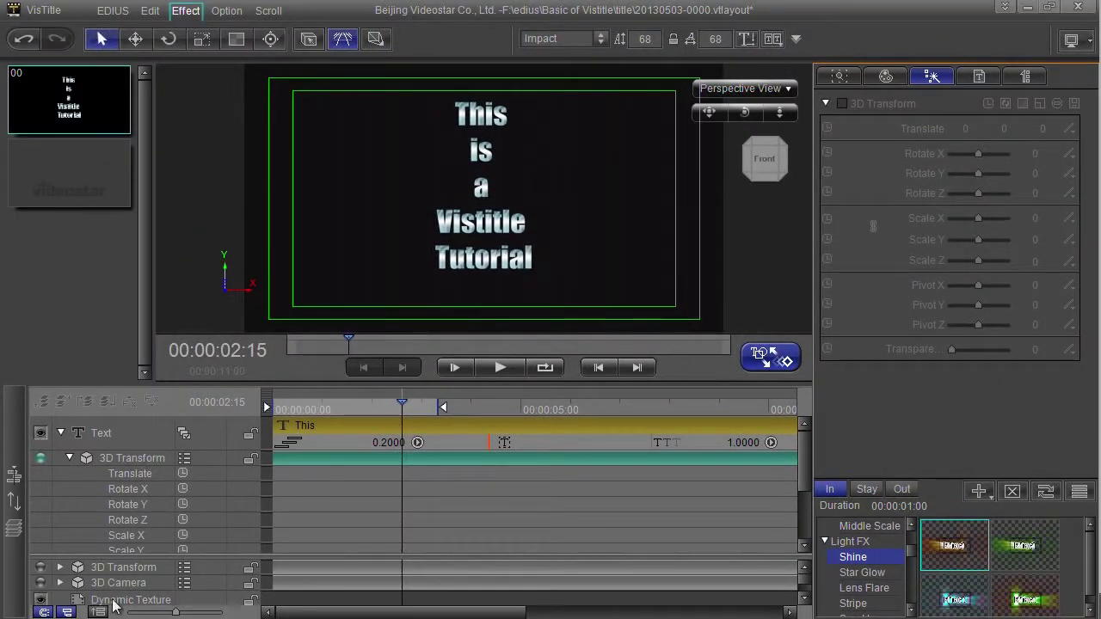
- Zoom the timeline to ten seconds and drop the first Shine preset on the text's 3D Transform track at 00:00:04:09
{"action": "left_click_drag", "start_coordinate": [172, 612], "coordinate": [166, 613]}
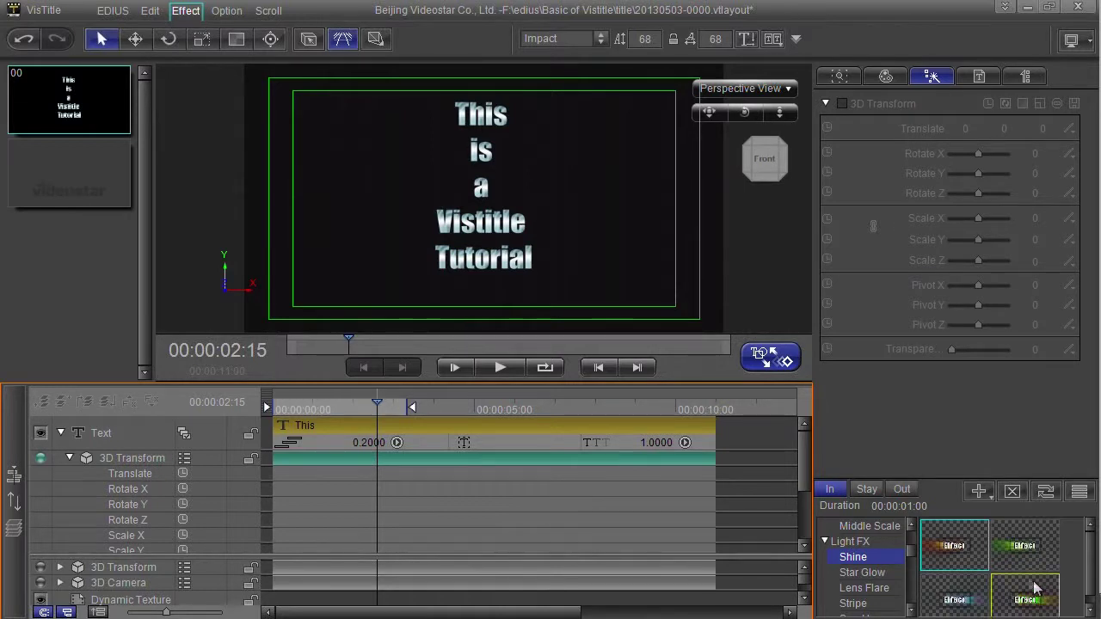
{"action": "left_click_drag", "start_coordinate": [949, 550], "coordinate": [446, 465]}
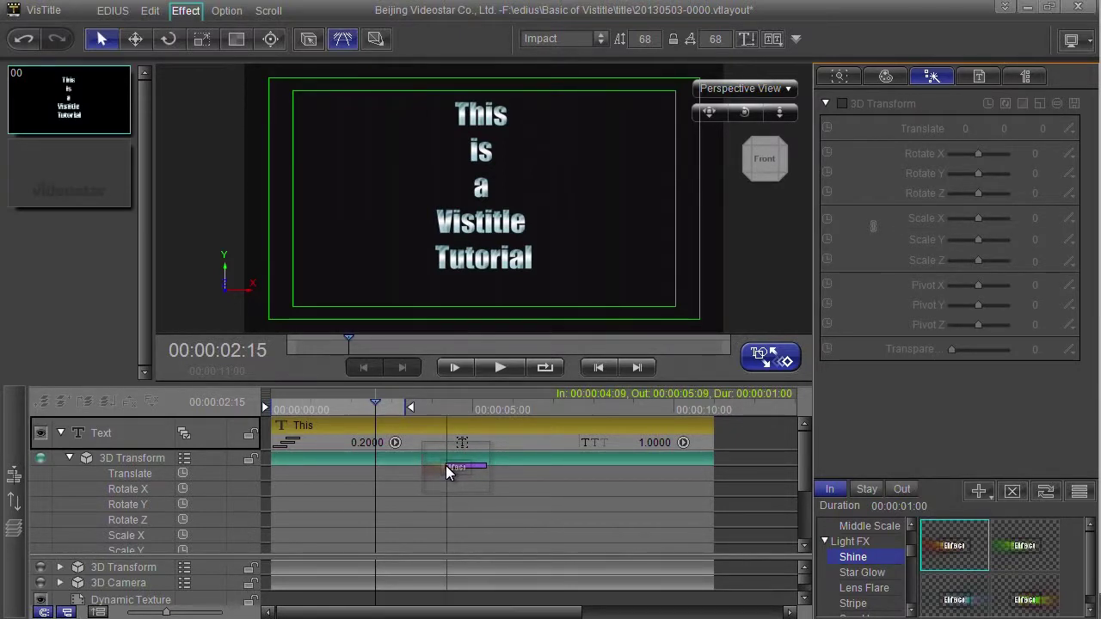
{"action": "left_click_drag", "start_coordinate": [446, 466], "coordinate": [446, 465]}
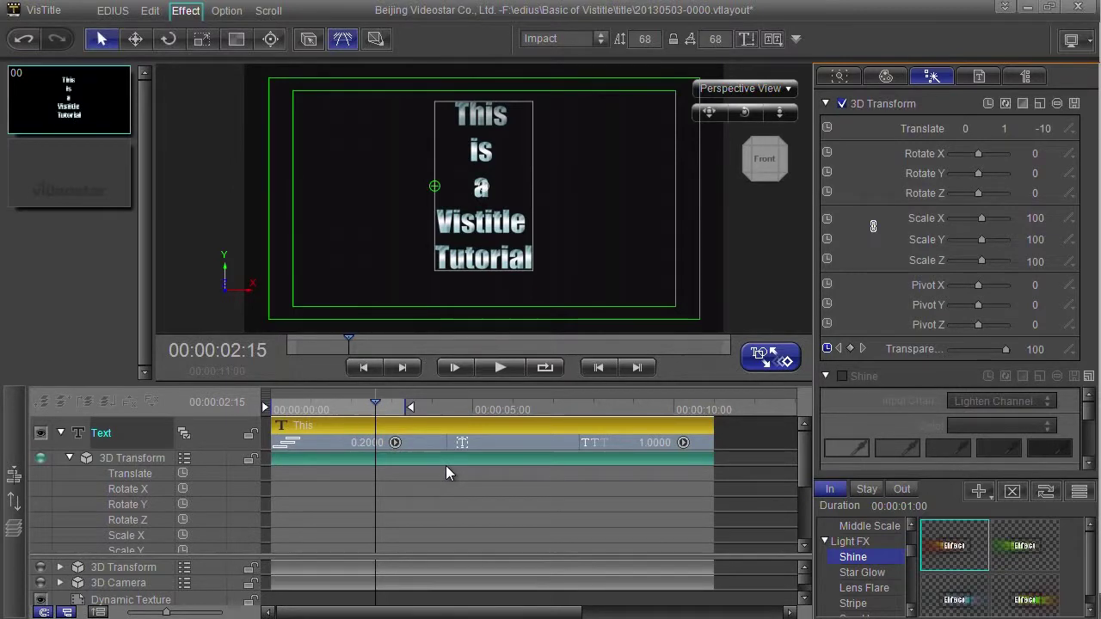
{"action": "left_click", "coordinate": [70, 457]}
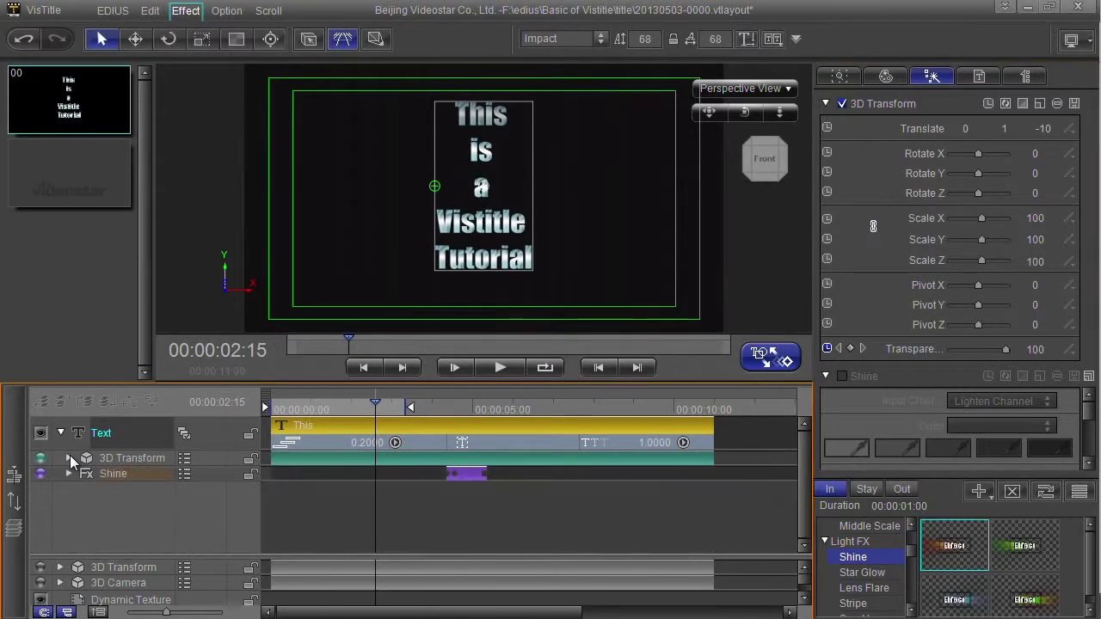
- Preview the title from where the Shine effect starts
{"action": "left_click", "coordinate": [451, 421]}
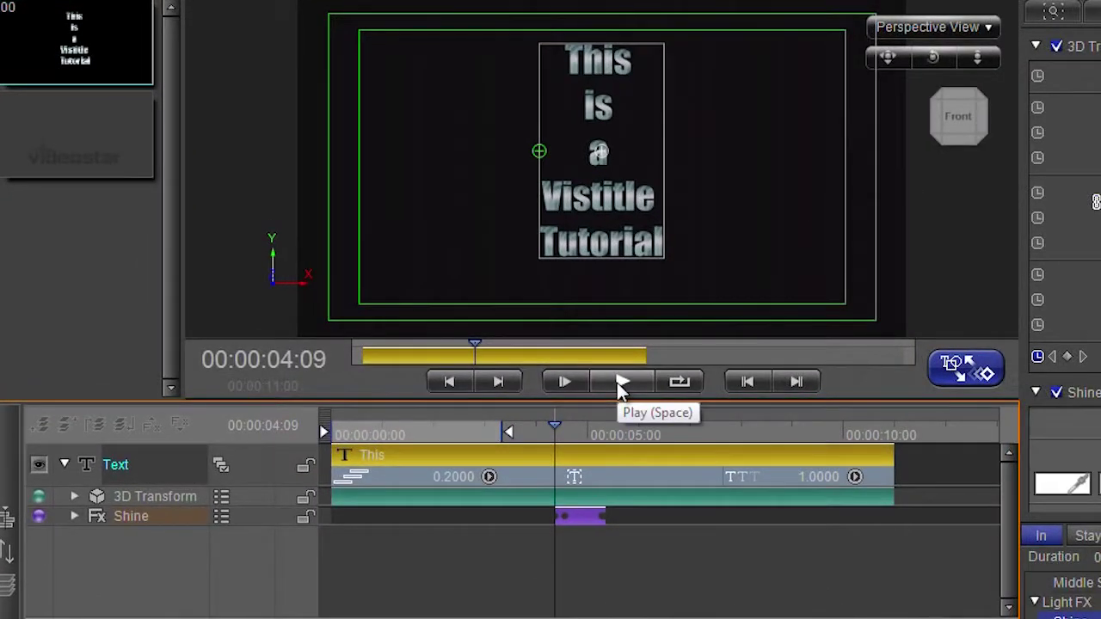
{"action": "left_click", "coordinate": [621, 383]}
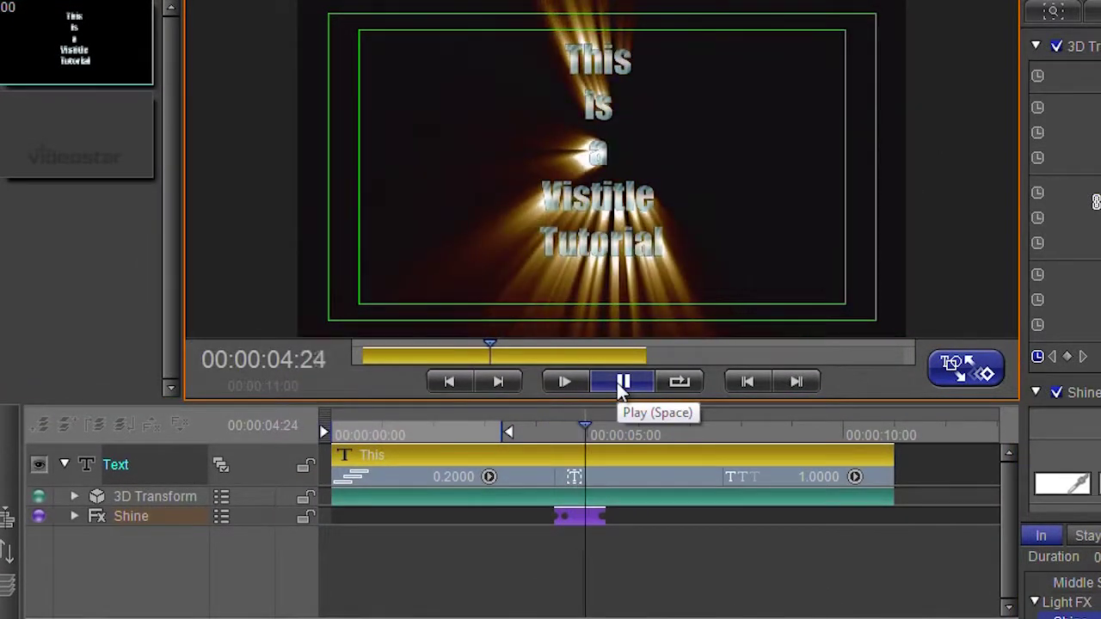
{"action": "left_click", "coordinate": [621, 383]}
- Lengthen the Shine clip, trim its end slightly, and replay to check the longer sweep
{"action": "left_click_drag", "start_coordinate": [610, 515], "coordinate": [728, 518]}
{"action": "mouse_move", "coordinate": [571, 428]}
{"action": "left_mouse_down"}
{"action": "mouse_move", "coordinate": [582, 429]}
{"action": "mouse_move", "coordinate": [555, 435]}
{"action": "left_mouse_up"}
{"action": "left_click_drag", "start_coordinate": [730, 521], "coordinate": [723, 519]}
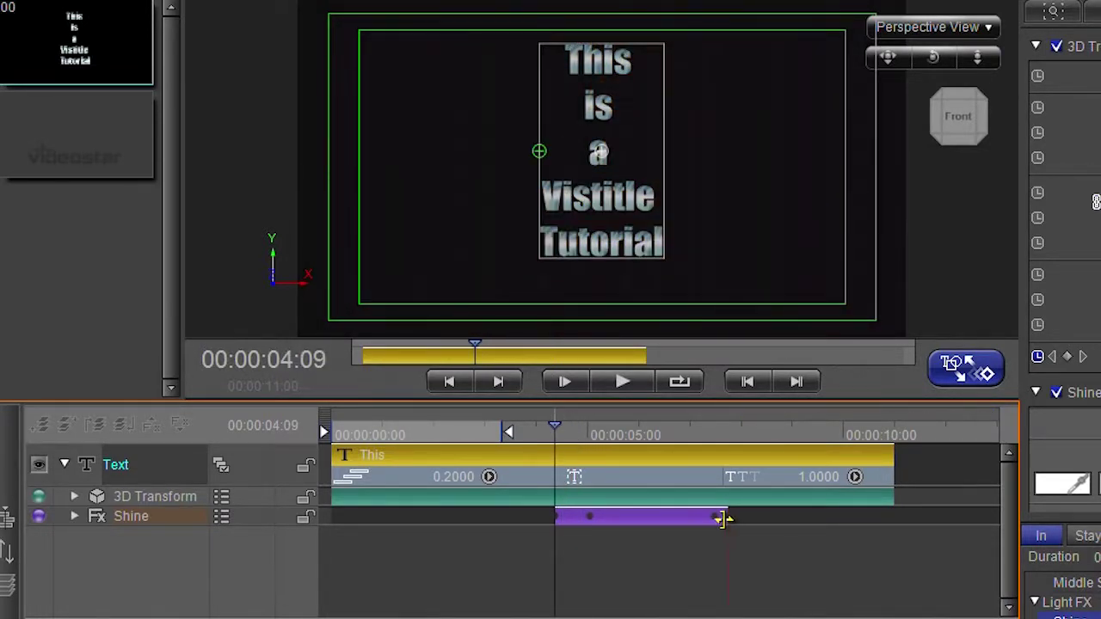
{"action": "left_click", "coordinate": [622, 381]}
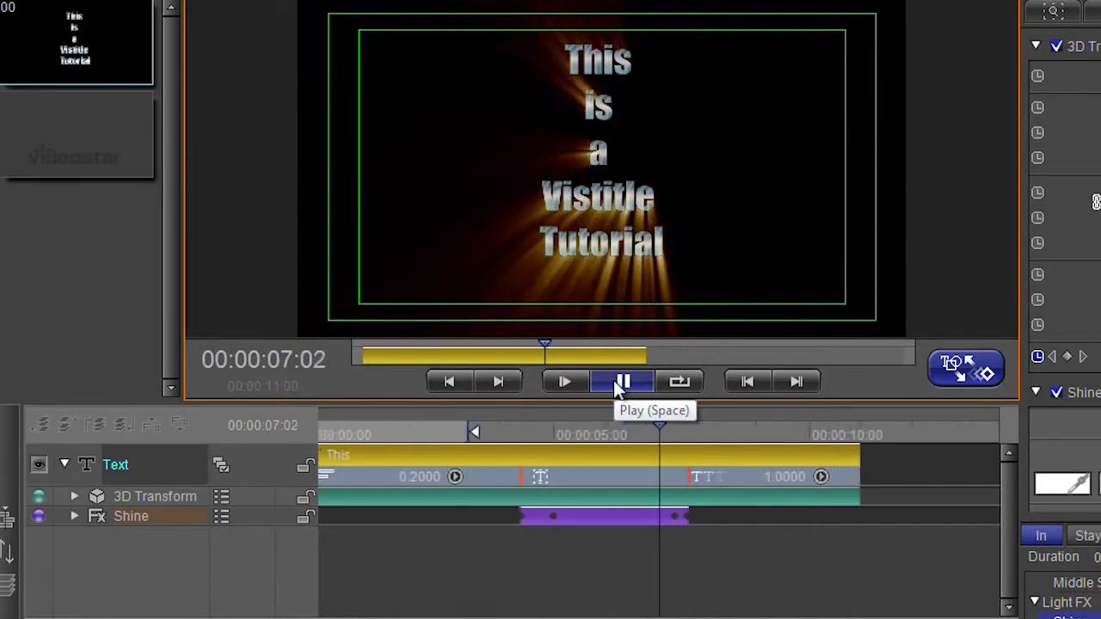
{"action": "left_click", "coordinate": [619, 381]}
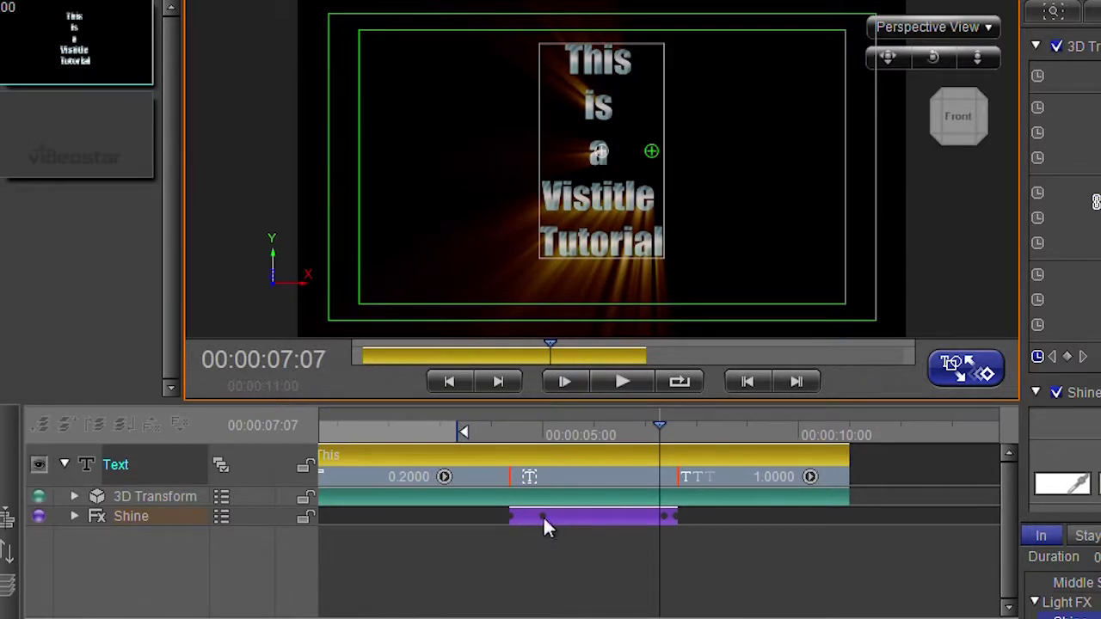
{"action": "left_click_drag", "start_coordinate": [559, 430], "coordinate": [529, 444]}
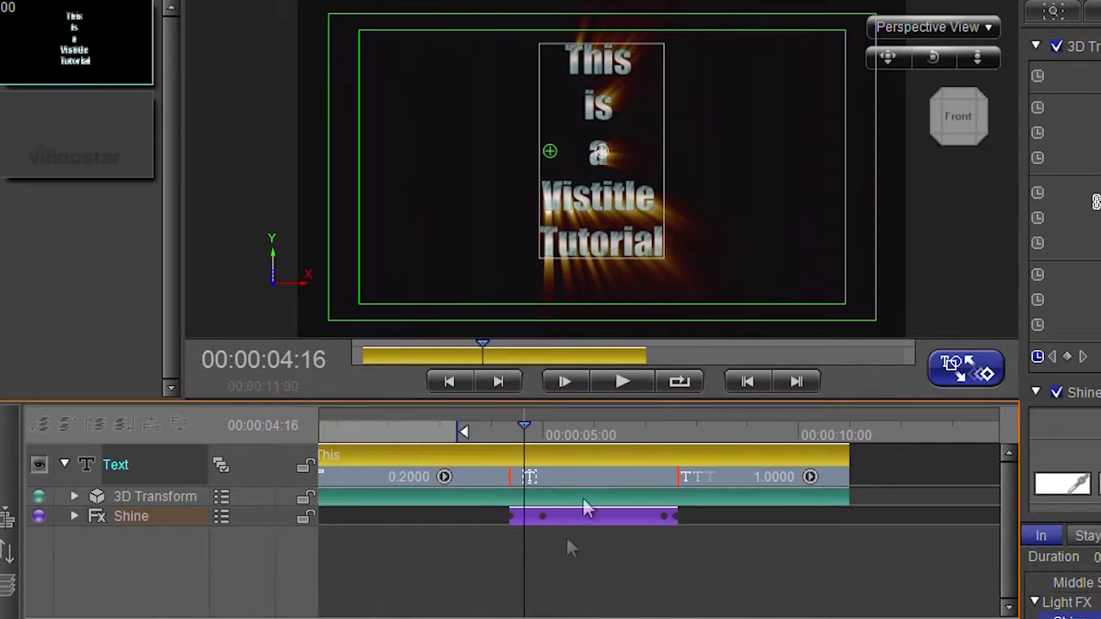
- Expand the Shine track to reveal its Center, Boost, Length and Source Blend keyframes at 00:00:05:21
{"action": "left_click_drag", "start_coordinate": [527, 432], "coordinate": [516, 435]}
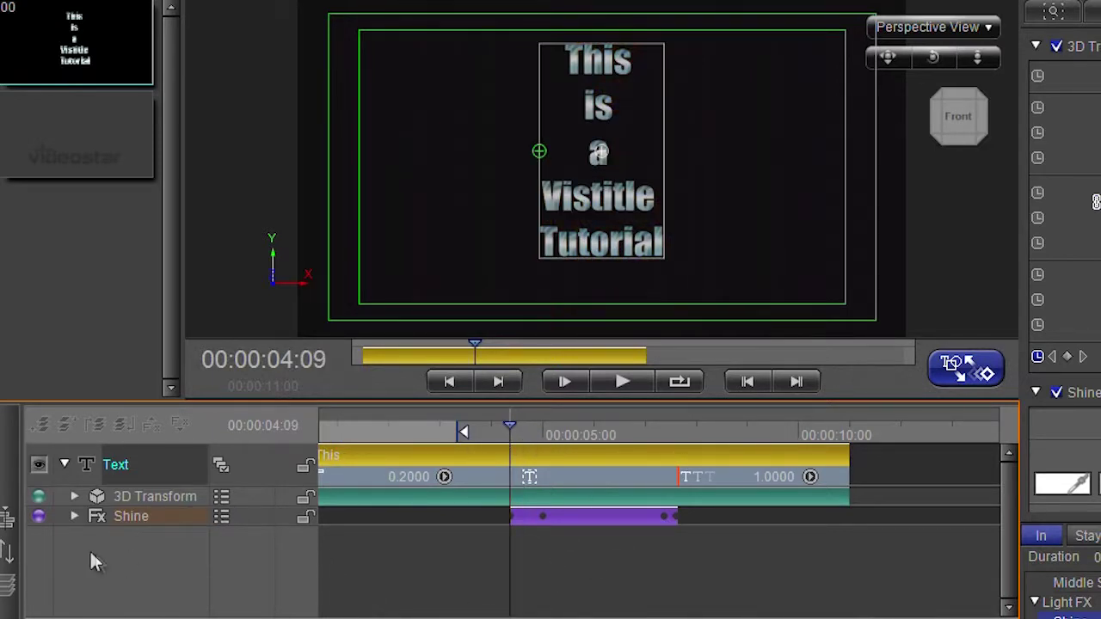
{"action": "left_click", "coordinate": [74, 516]}
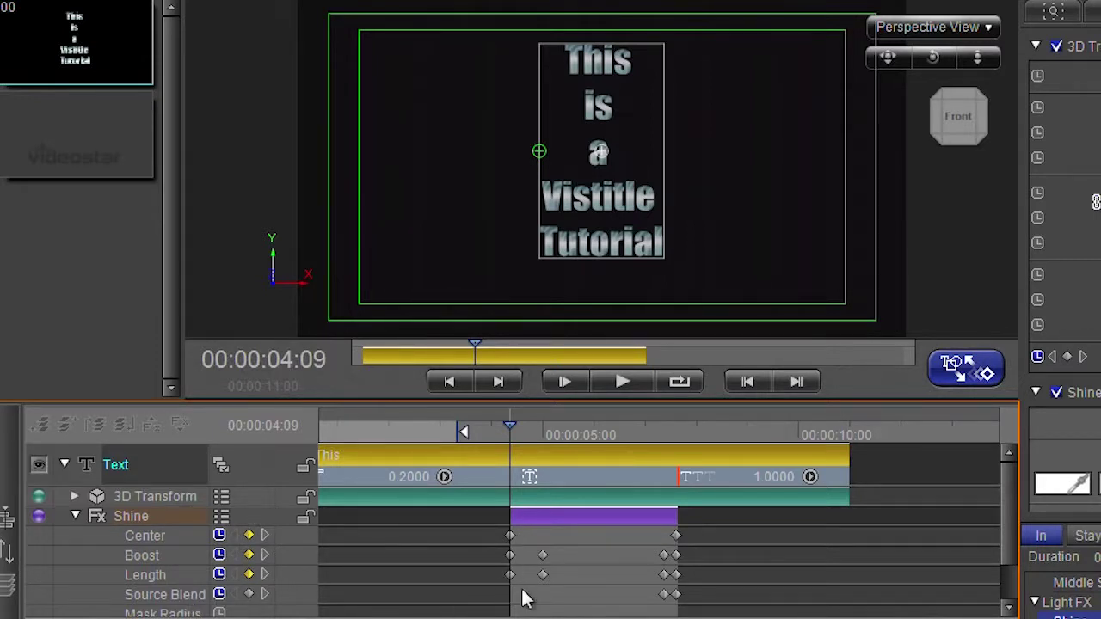
{"action": "left_click_drag", "start_coordinate": [510, 426], "coordinate": [591, 437]}
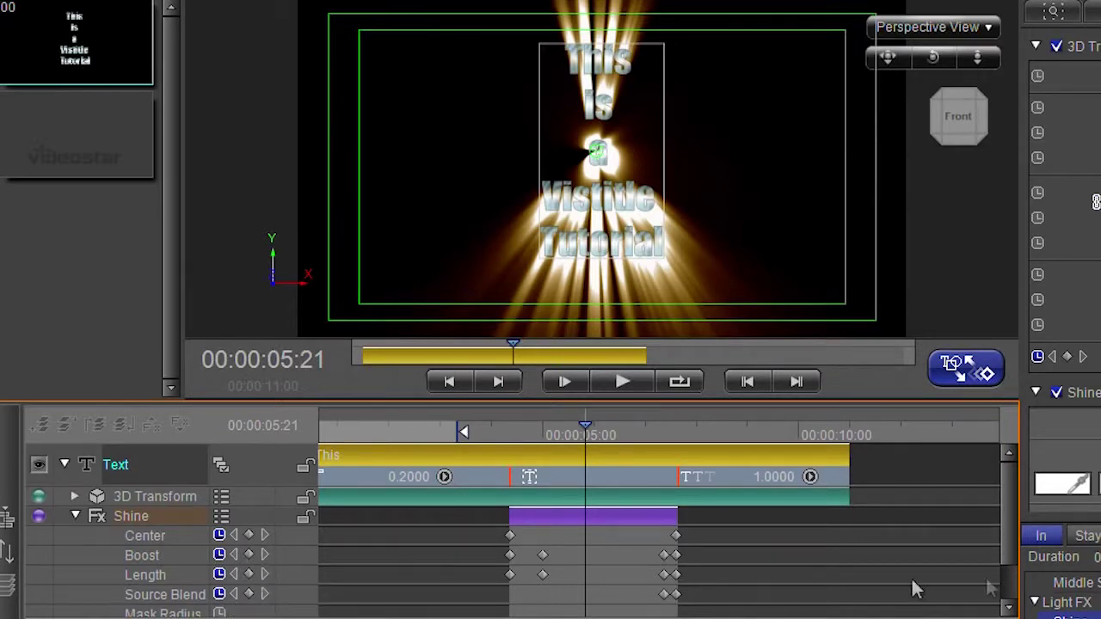
{"action": "left_click_drag", "start_coordinate": [1007, 524], "coordinate": [1007, 565]}
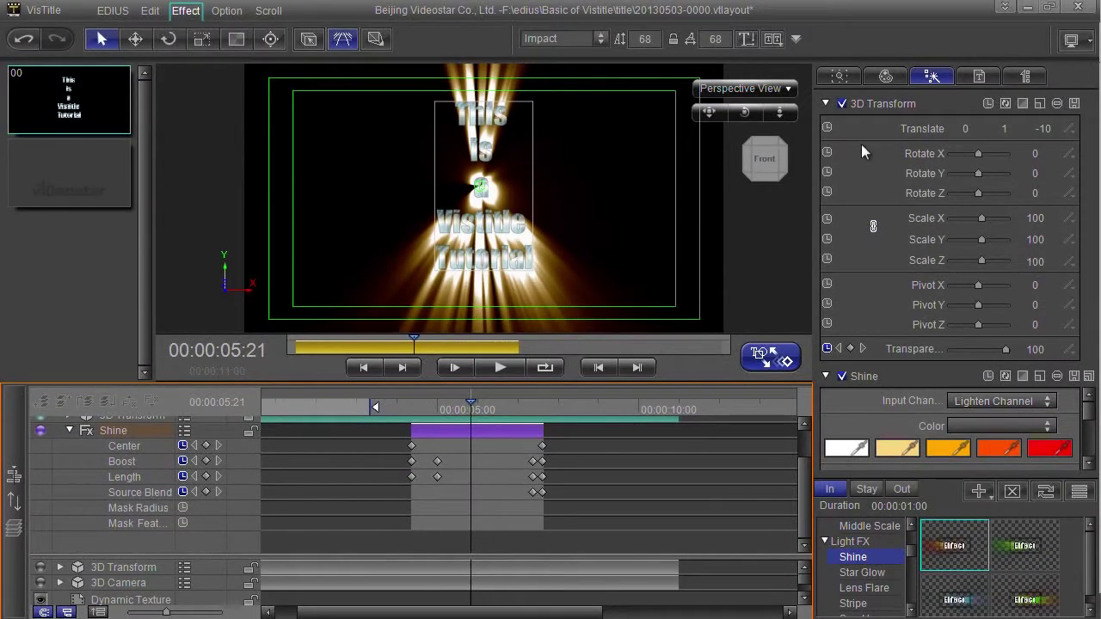
- Key Shine Boost at 182 and Source Blend at 29, then replay from about 4 seconds
{"action": "left_click", "coordinate": [825, 103]}
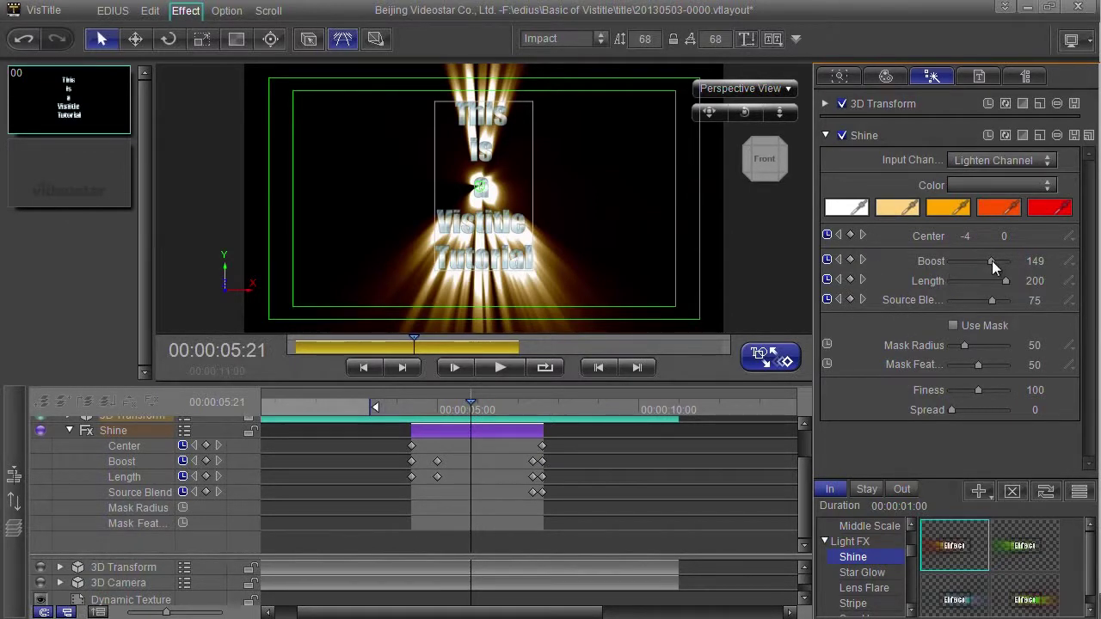
{"action": "left_click_drag", "start_coordinate": [992, 260], "coordinate": [1000, 284]}
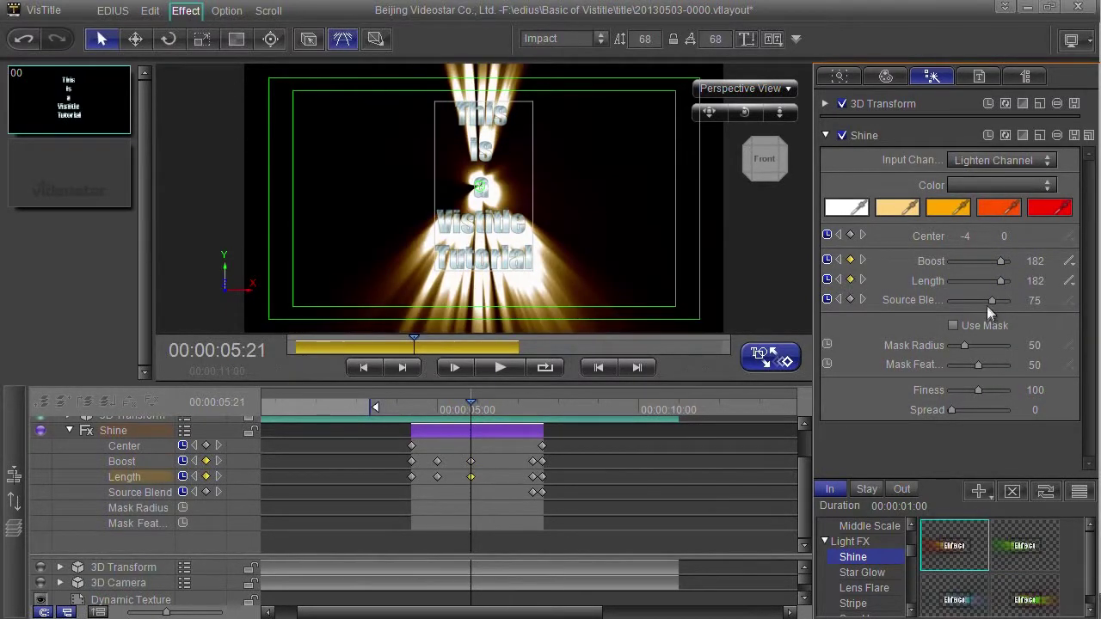
{"action": "left_click", "coordinate": [990, 302]}
{"action": "left_click_drag", "start_coordinate": [995, 301], "coordinate": [966, 310]}
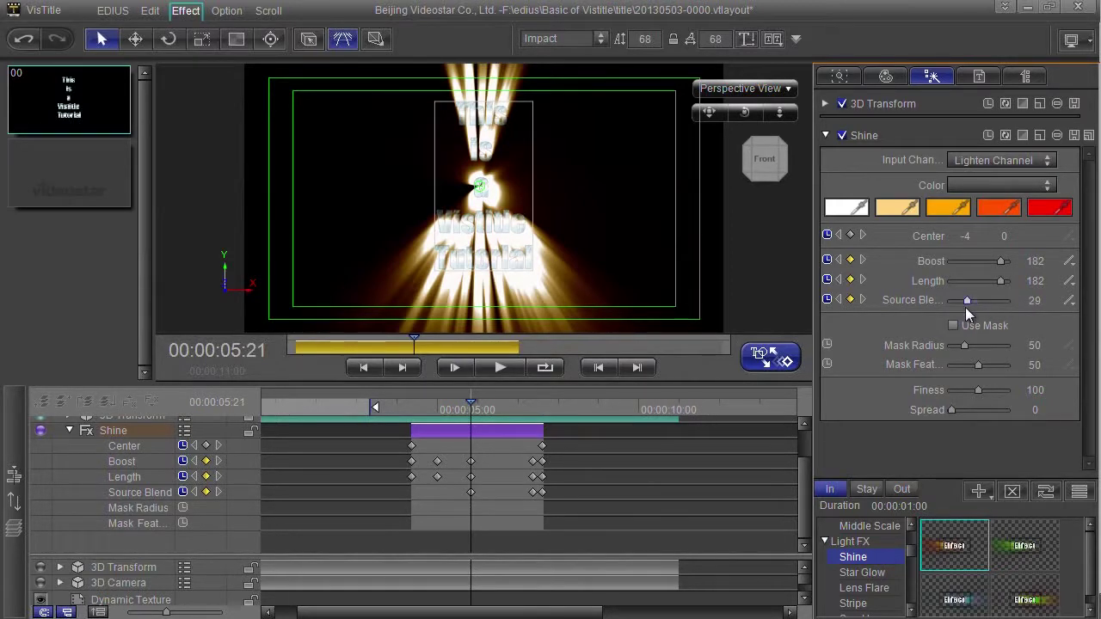
{"action": "left_click_drag", "start_coordinate": [472, 411], "coordinate": [416, 409]}
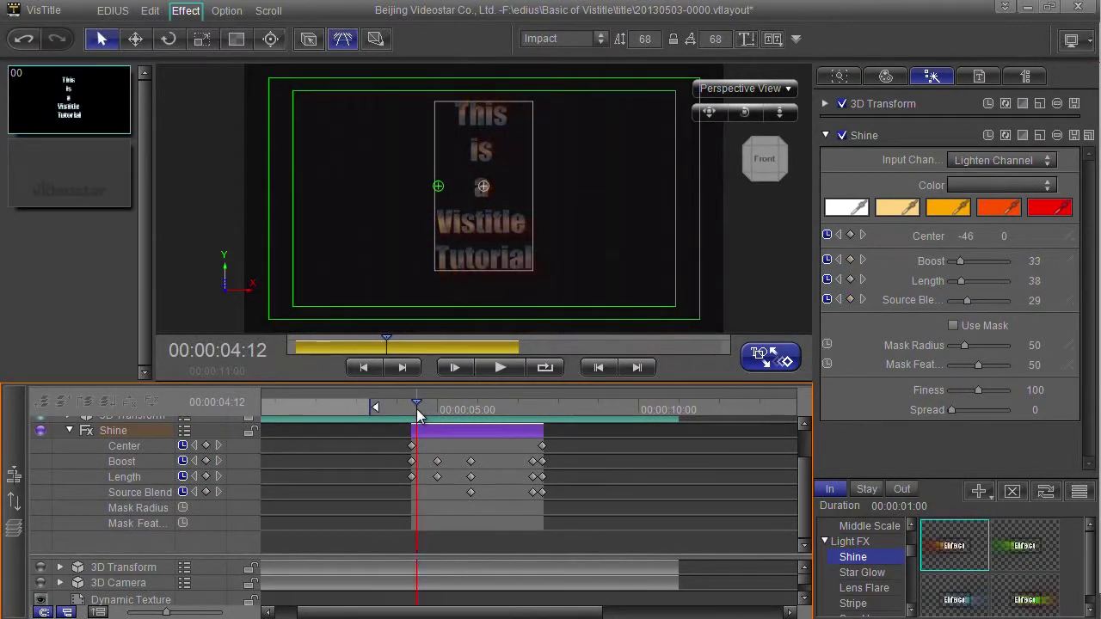
{"action": "left_click", "coordinate": [498, 368]}
- Move the Shine clip to the timeline start so it runs from 00:00:00:01 to 00:00:03:08
{"action": "left_click", "coordinate": [498, 368]}
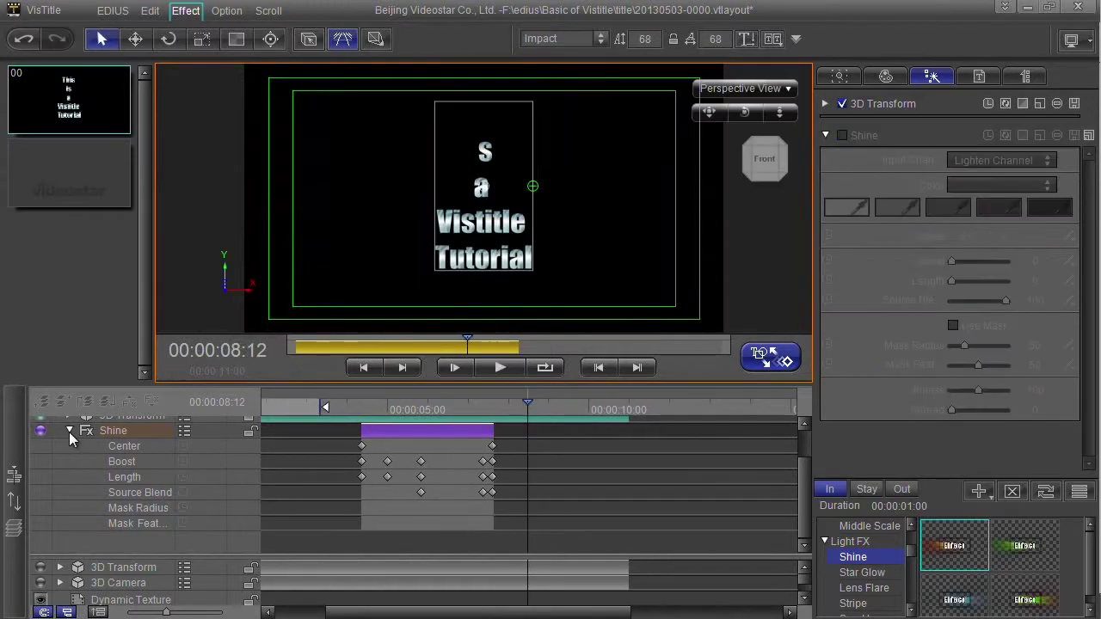
{"action": "left_click", "coordinate": [69, 431]}
{"action": "mouse_move", "coordinate": [404, 411]}
{"action": "left_mouse_down"}
{"action": "mouse_move", "coordinate": [368, 409]}
{"action": "mouse_move", "coordinate": [407, 410]}
{"action": "left_mouse_up"}
{"action": "left_click_drag", "start_coordinate": [445, 480], "coordinate": [307, 483]}
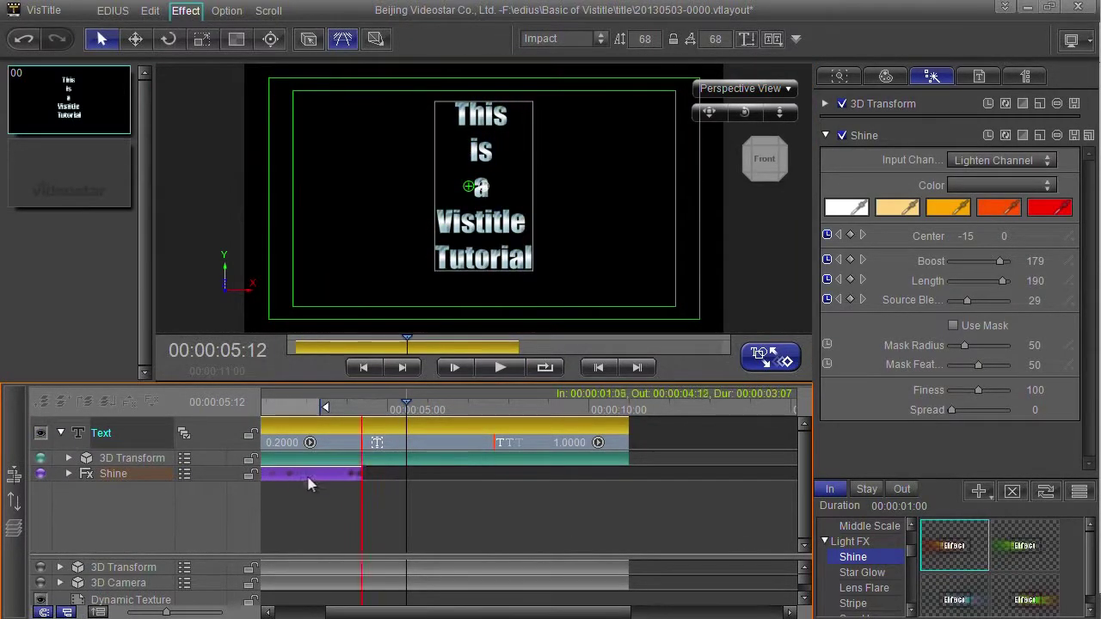
{"action": "scroll", "coordinate": [386, 594], "scroll_direction": "left", "scroll_amount": 3}
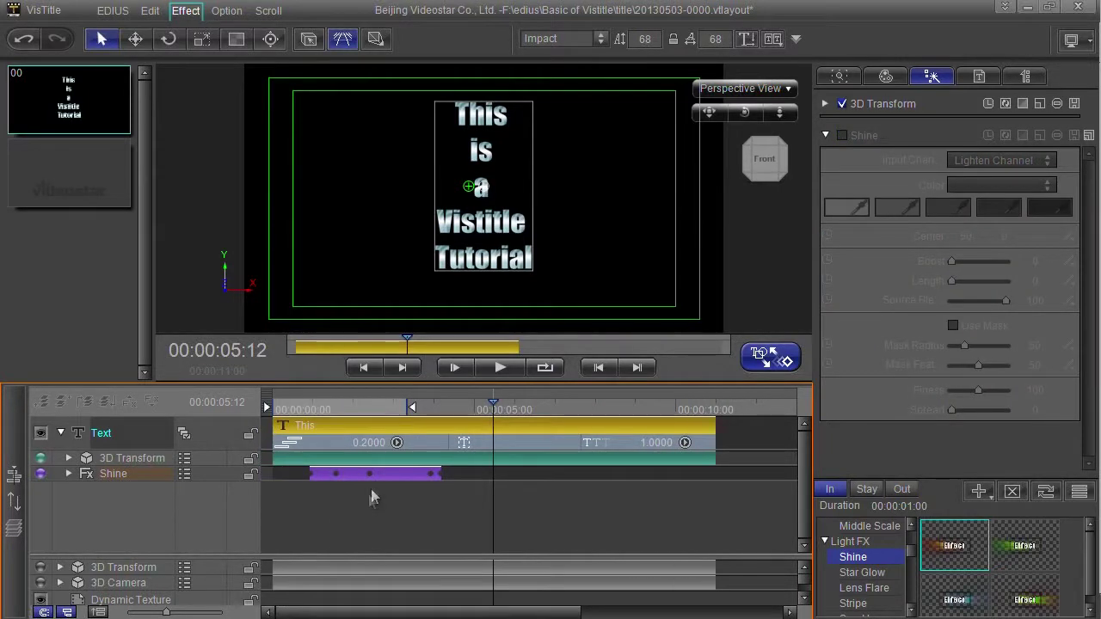
{"action": "left_click_drag", "start_coordinate": [379, 479], "coordinate": [351, 475]}
{"action": "right_click", "coordinate": [349, 439]}
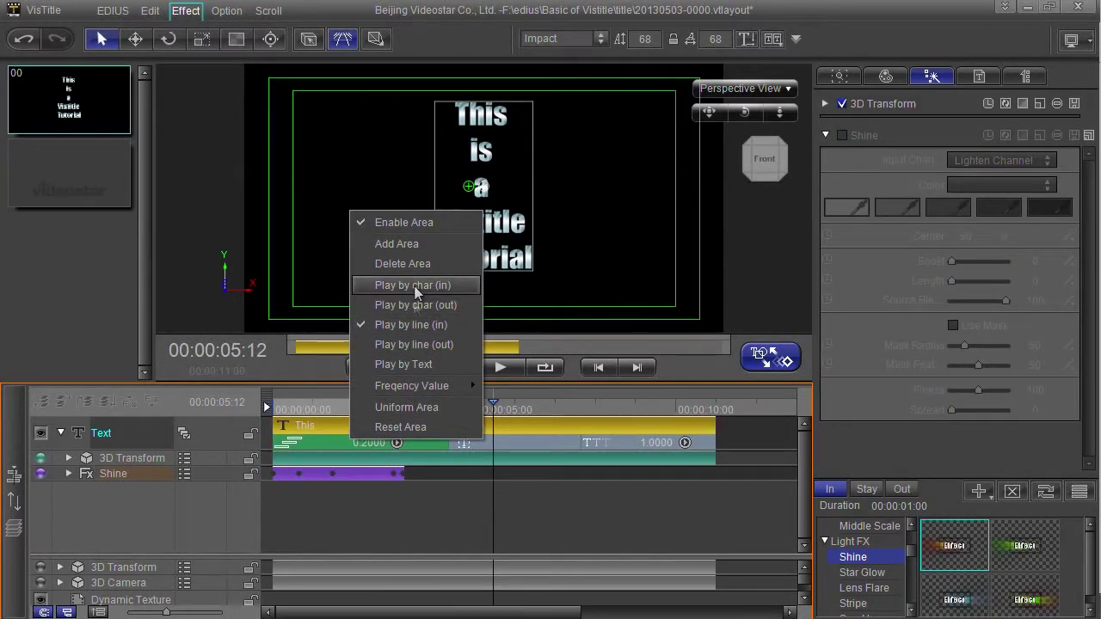
{"action": "left_click", "coordinate": [417, 325]}
{"action": "left_click_drag", "start_coordinate": [316, 473], "coordinate": [330, 473]}
- Play the title from the beginning to check the early Shine glow
{"action": "key", "text": "space"}
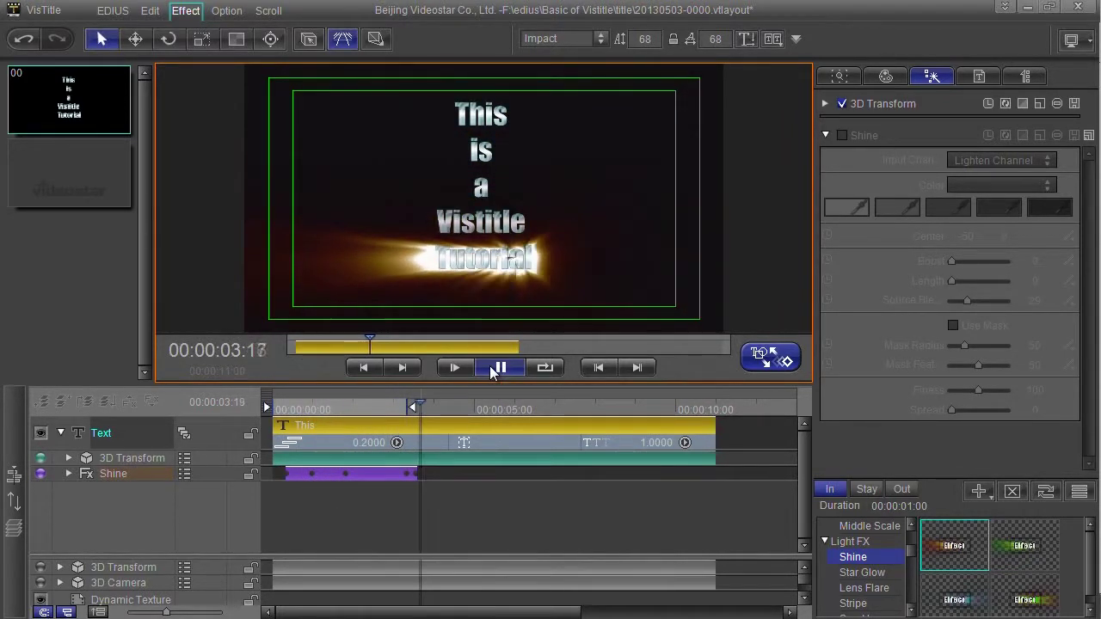
{"action": "left_click", "coordinate": [494, 370]}
{"action": "left_click", "coordinate": [422, 420]}
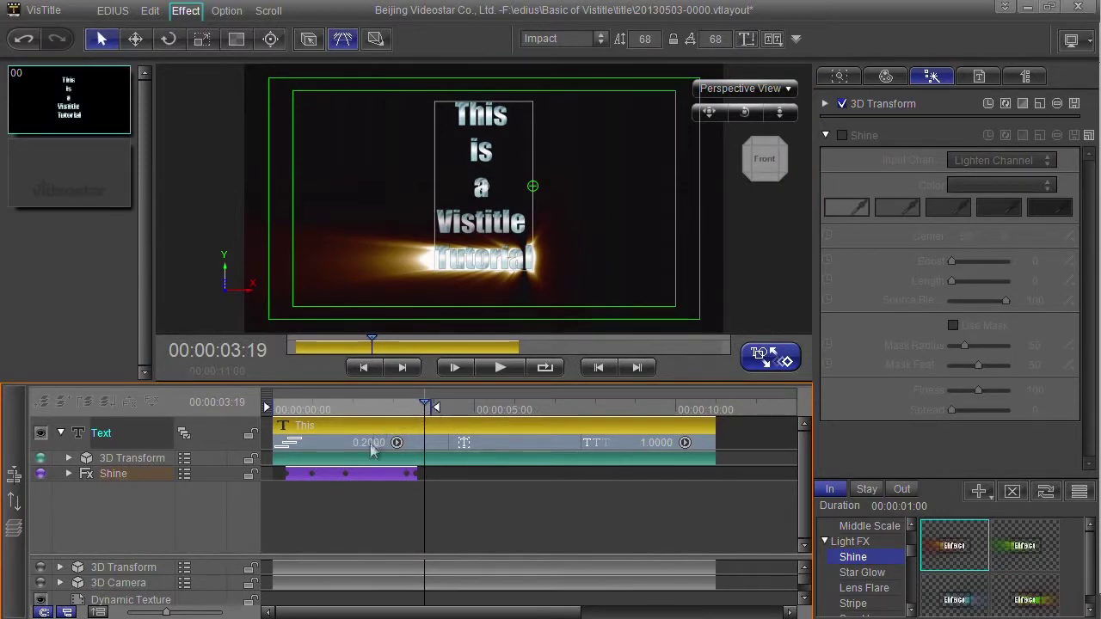
- Scrub through the first second to inspect the shine on the opening words
{"action": "right_click", "coordinate": [368, 444]}
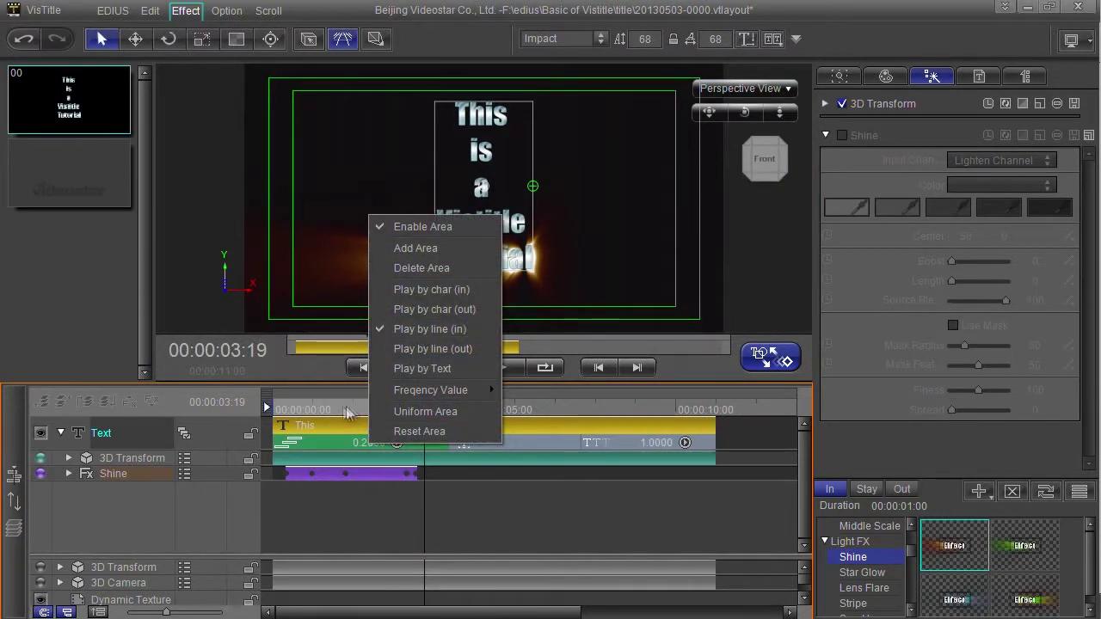
{"action": "left_click", "coordinate": [315, 413]}
{"action": "left_click_drag", "start_coordinate": [314, 414], "coordinate": [308, 411]}
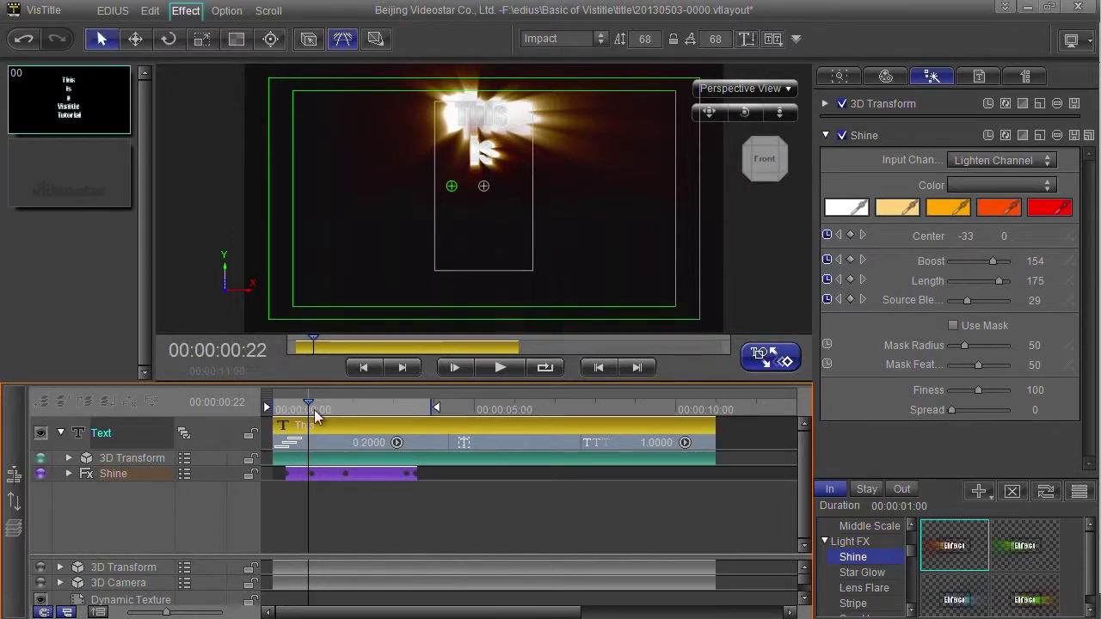
{"action": "mouse_move", "coordinate": [315, 416]}
{"action": "left_mouse_down"}
{"action": "mouse_move", "coordinate": [322, 410]}
{"action": "mouse_move", "coordinate": [301, 410]}
{"action": "left_mouse_up"}
- Set the text track's entrance animation to Play by char (in)
{"action": "right_click", "coordinate": [360, 434]}
{"action": "right_click", "coordinate": [339, 441]}
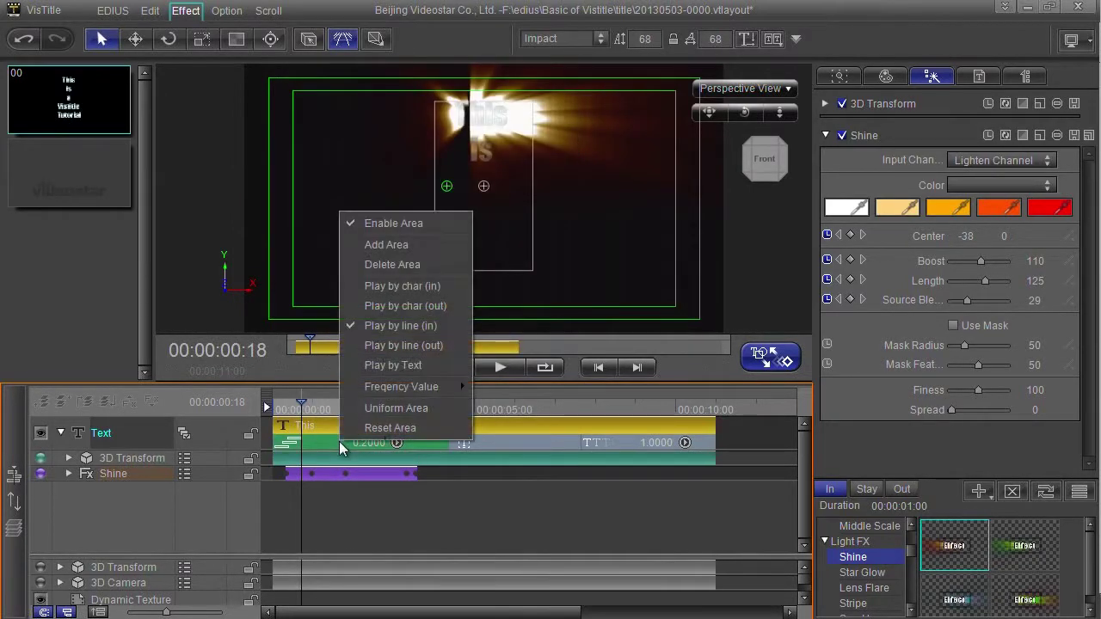
{"action": "left_click", "coordinate": [390, 286]}
{"action": "left_click", "coordinate": [269, 411]}
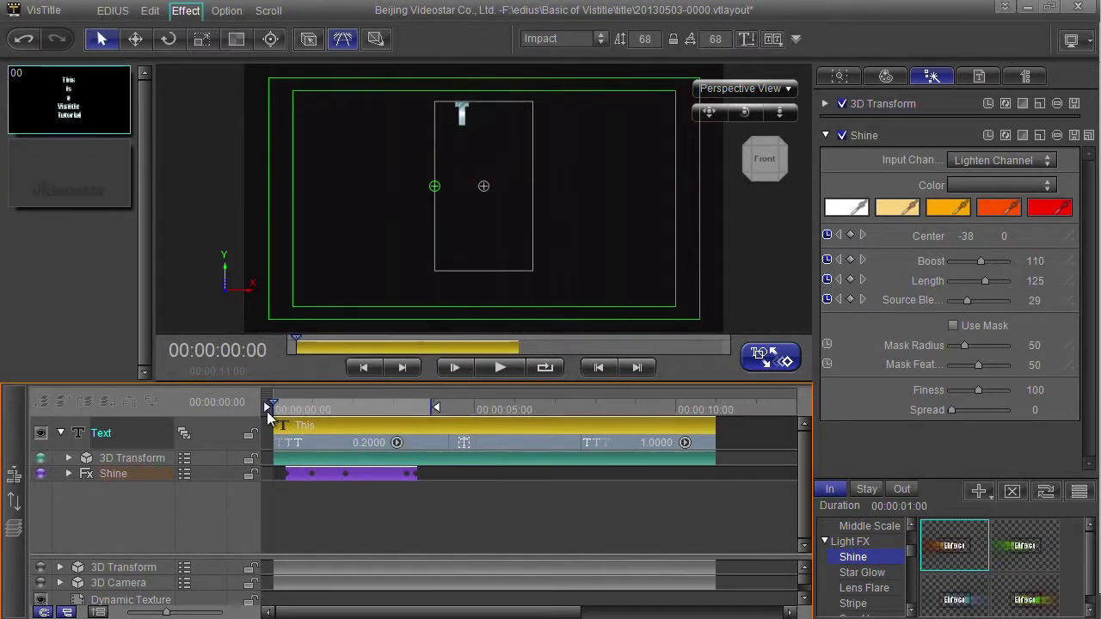
- Play the character-by-character entrance from the start, stopping at 7 seconds
{"action": "left_click", "coordinate": [497, 368]}
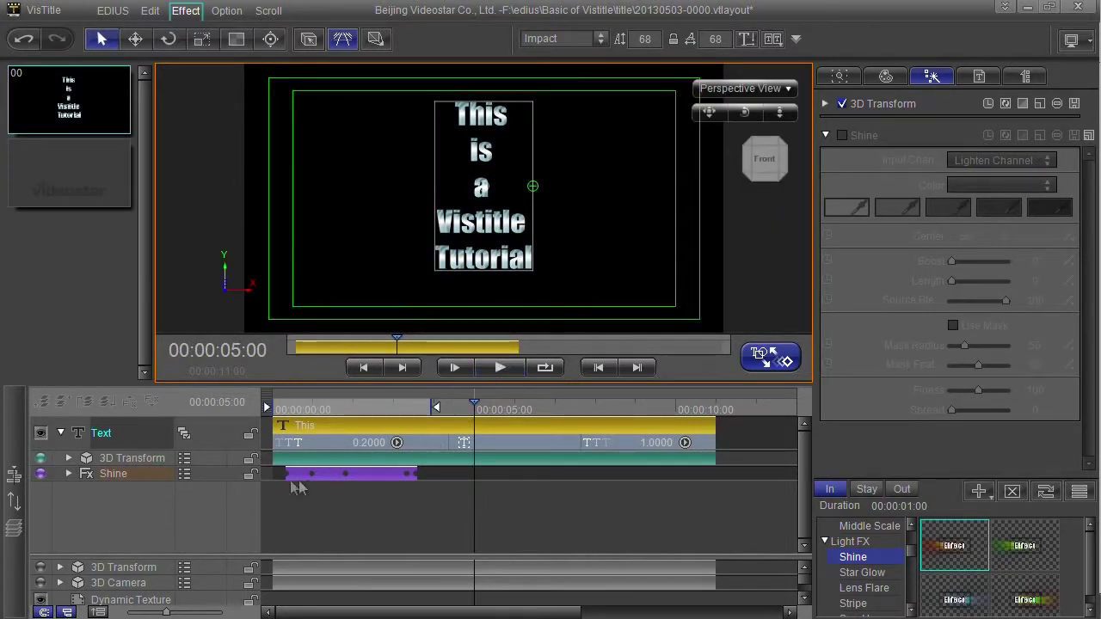
{"action": "left_click", "coordinate": [307, 416]}
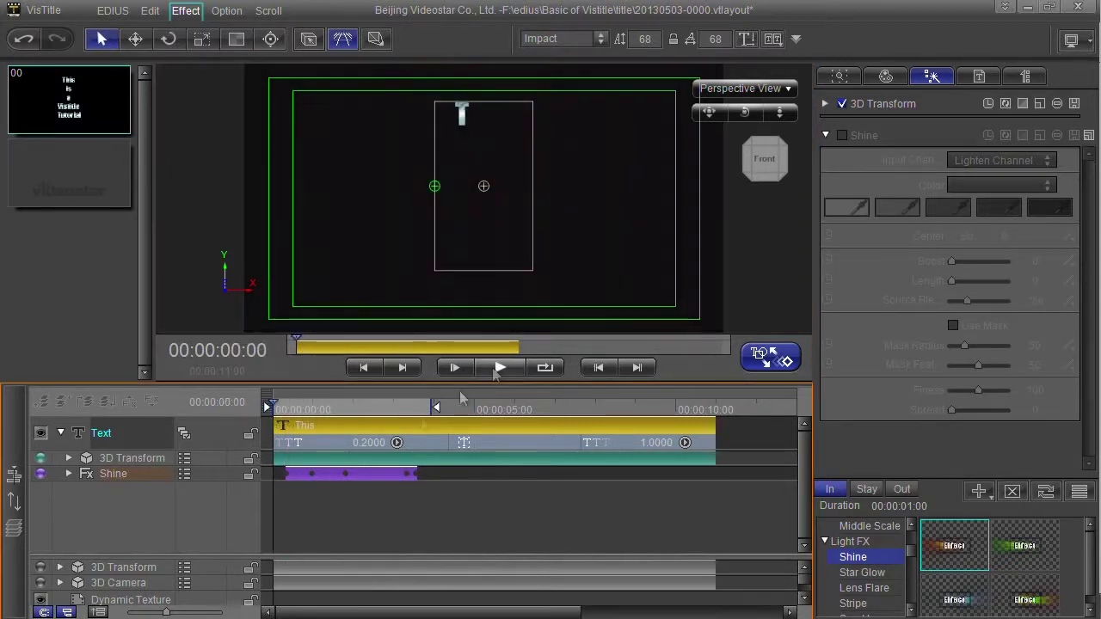
{"action": "left_click", "coordinate": [503, 368]}
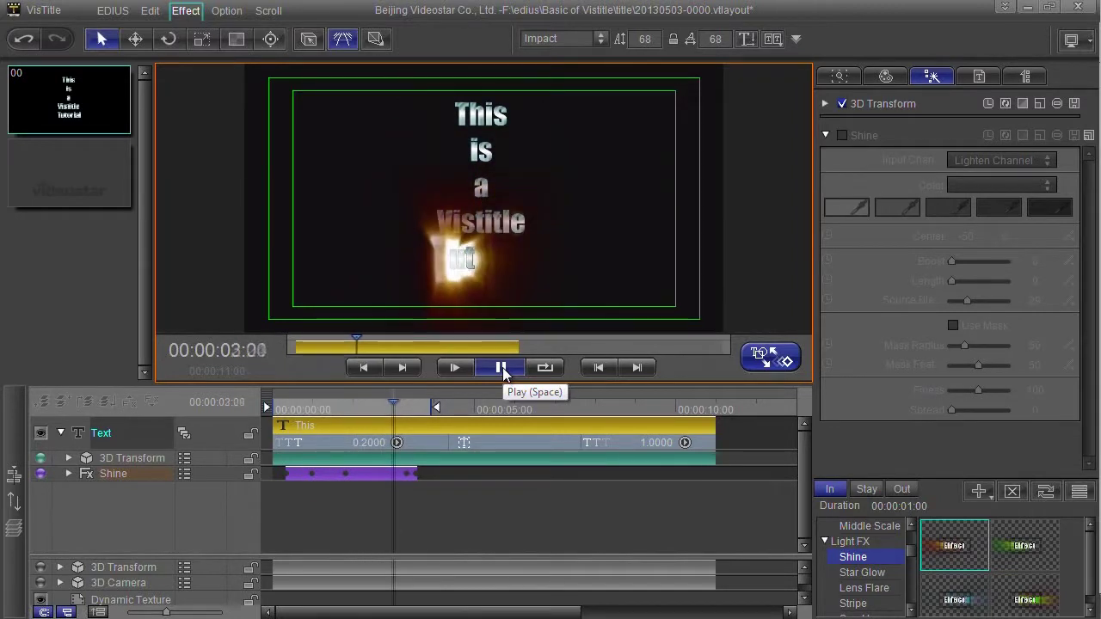
{"action": "left_click", "coordinate": [528, 402]}
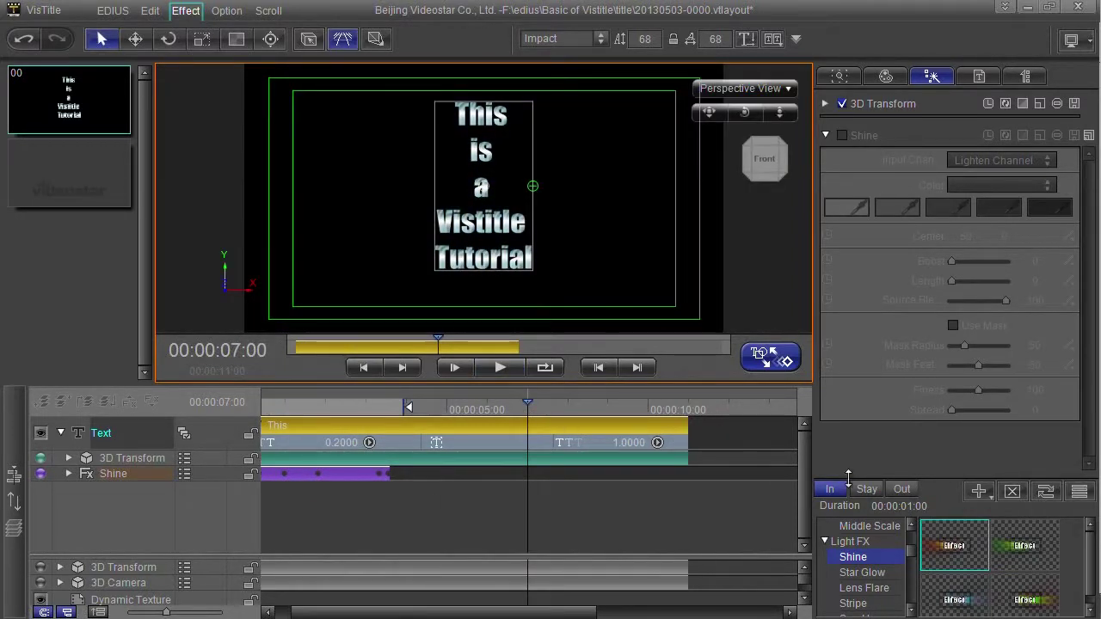
- Drop a second Shine preset near the title's end, stretch it, and preview from just past 7 seconds
{"action": "left_click_drag", "start_coordinate": [955, 591], "coordinate": [574, 491]}
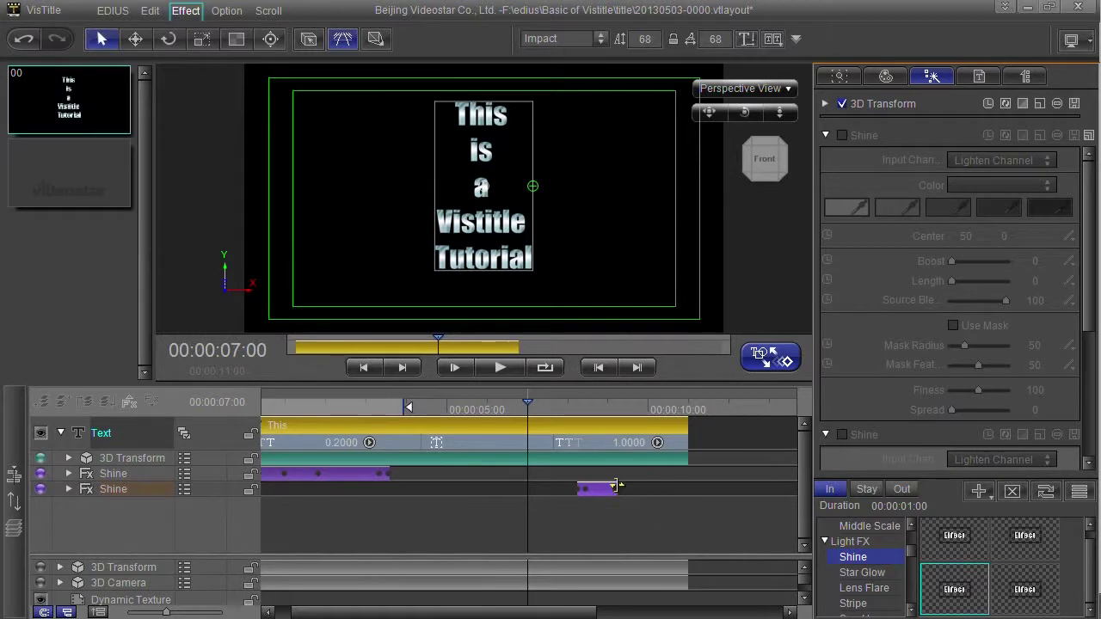
{"action": "mouse_move", "coordinate": [616, 487]}
{"action": "left_mouse_down"}
{"action": "mouse_move", "coordinate": [663, 490]}
{"action": "mouse_move", "coordinate": [618, 492]}
{"action": "left_mouse_up"}
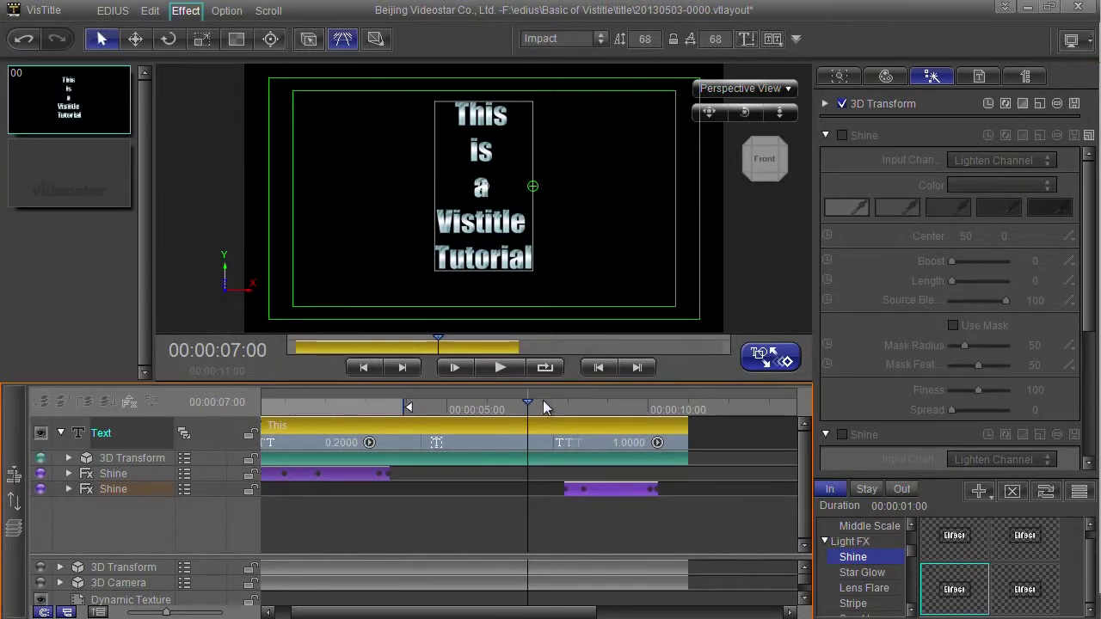
{"action": "left_click", "coordinate": [543, 408]}
{"action": "left_click", "coordinate": [485, 367]}
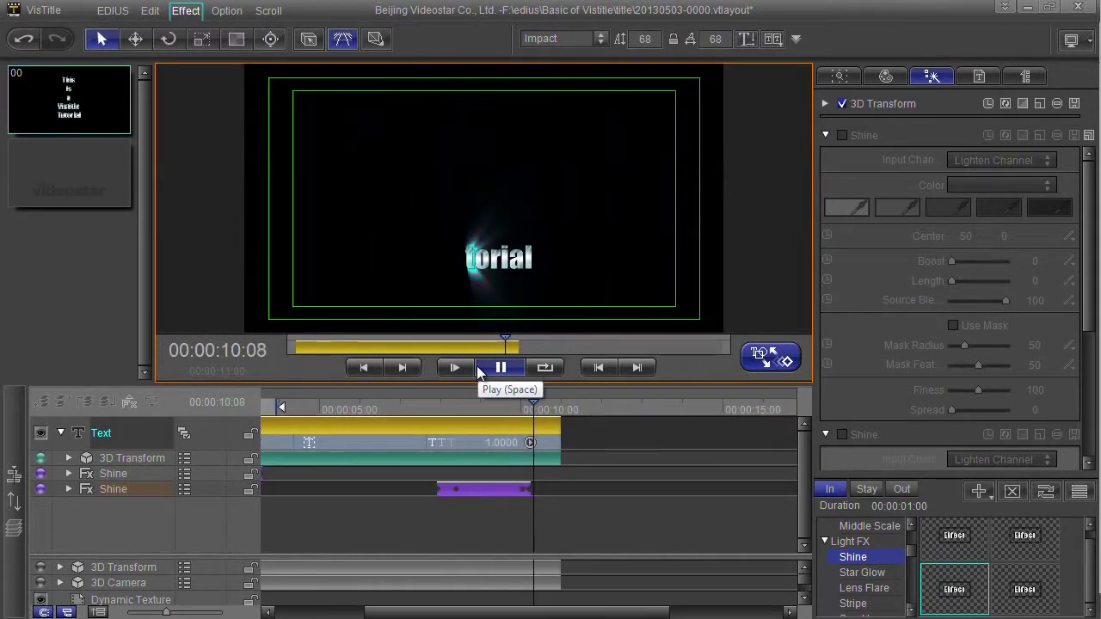
{"action": "left_click", "coordinate": [432, 402]}
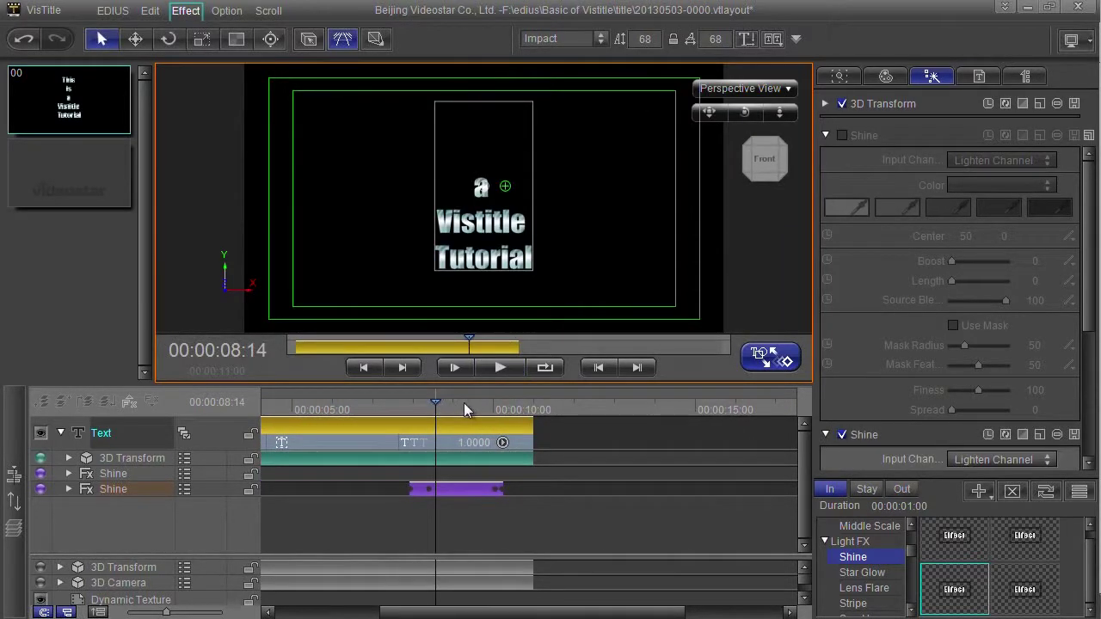
{"action": "left_click", "coordinate": [465, 490]}
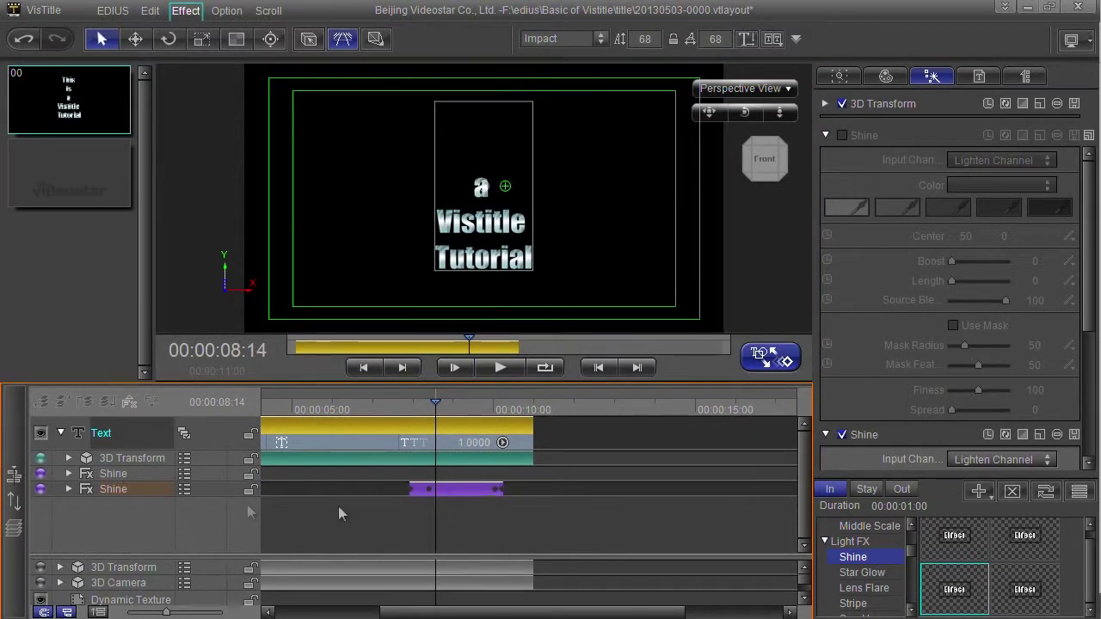
- Expand the second Shine's keyframe rows and adjust its Finess value
{"action": "left_click", "coordinate": [69, 488]}
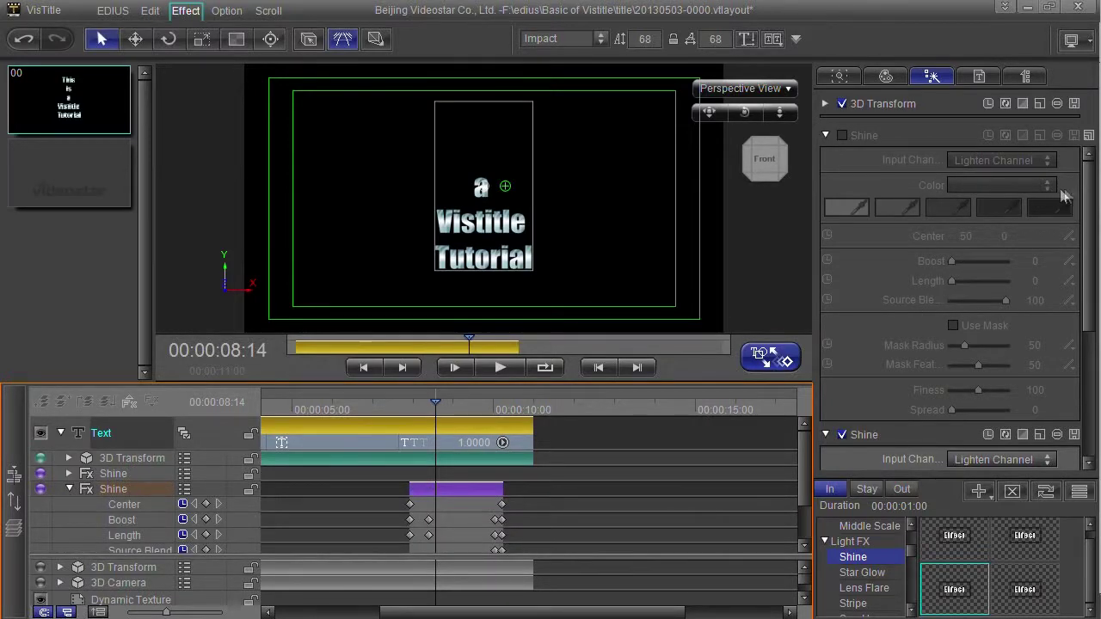
{"action": "scroll", "coordinate": [1063, 196], "scroll_direction": "down", "scroll_amount": 5}
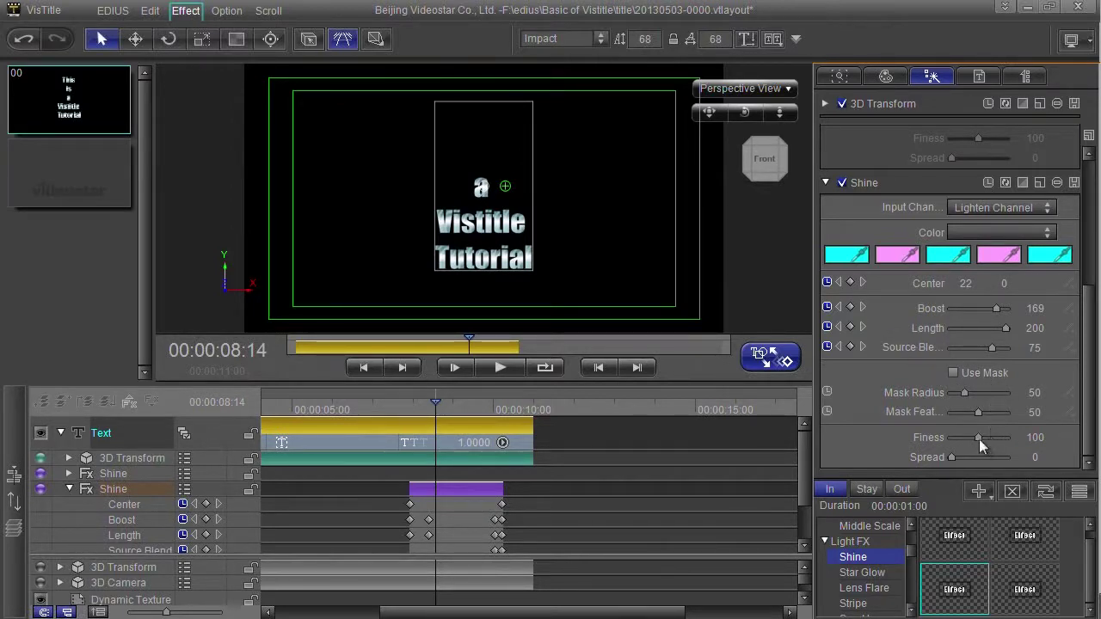
{"action": "left_click_drag", "start_coordinate": [978, 438], "coordinate": [984, 436]}
- Try the USA colour preset, then settle on Heaven for the second Shine's glow
{"action": "left_click", "coordinate": [1002, 233]}
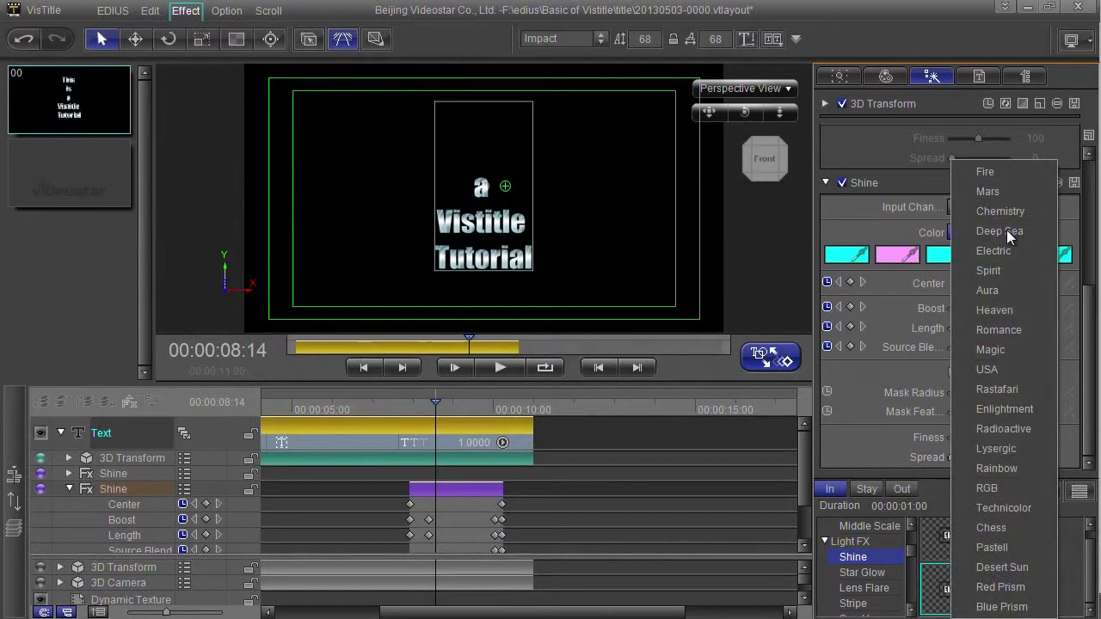
{"action": "left_click", "coordinate": [990, 311]}
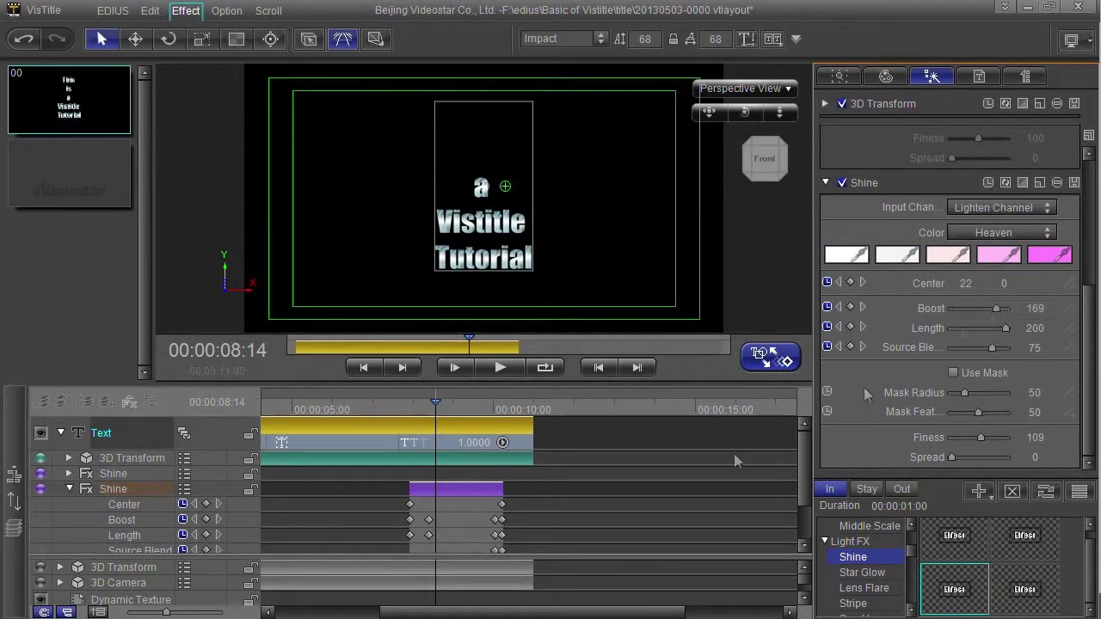
{"action": "left_click_drag", "start_coordinate": [435, 409], "coordinate": [439, 408]}
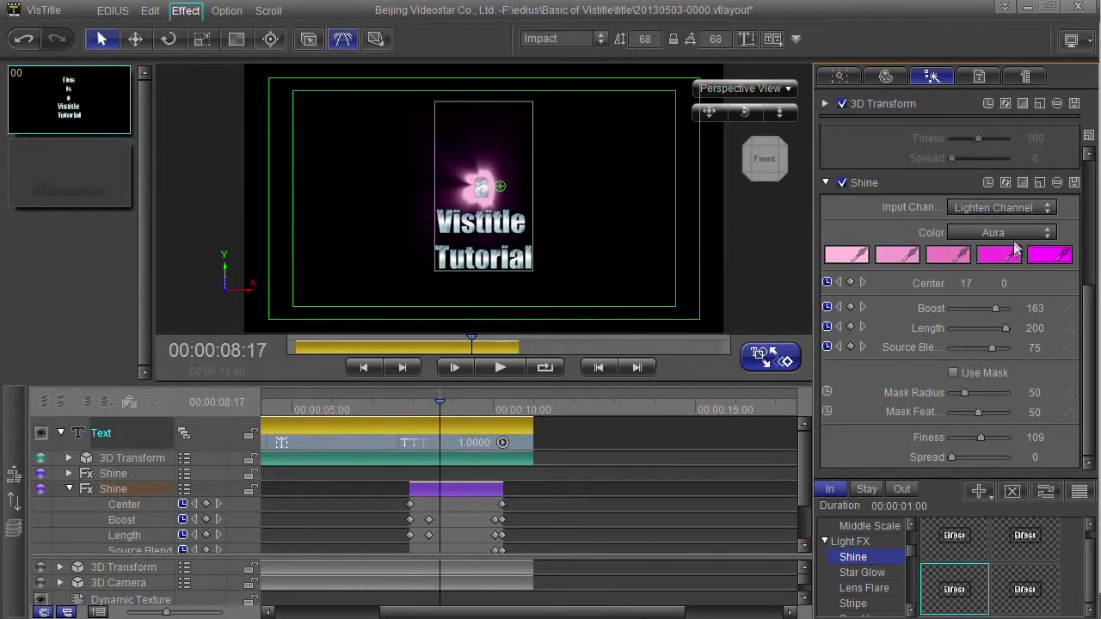
{"action": "left_click", "coordinate": [1002, 232]}
{"action": "left_click", "coordinate": [1000, 374]}
{"action": "left_click", "coordinate": [1002, 232]}
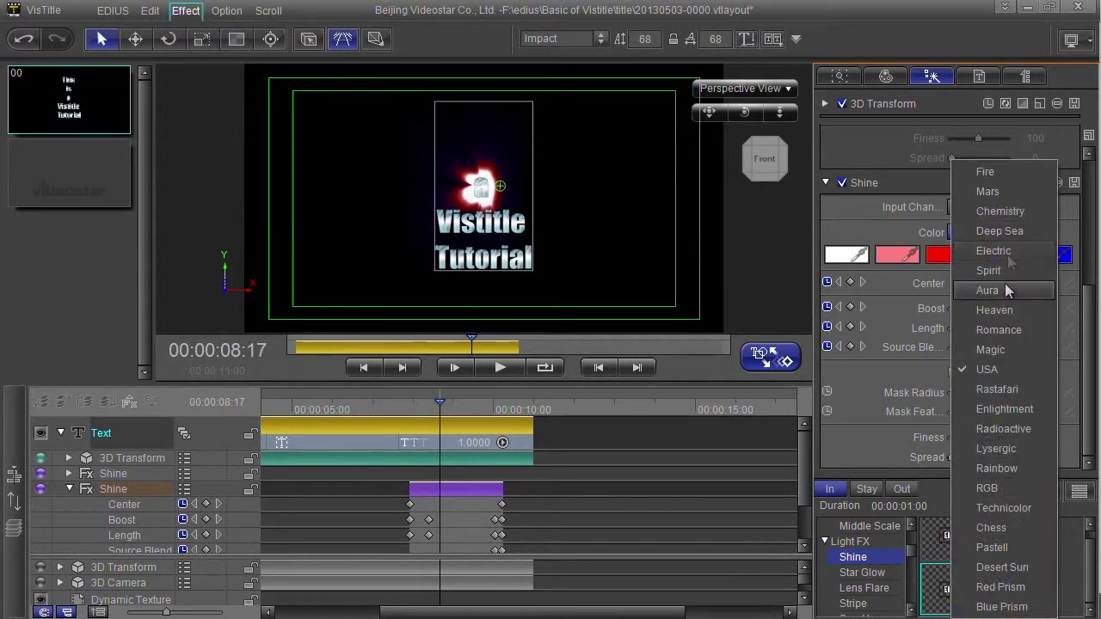
{"action": "left_click", "coordinate": [994, 447]}
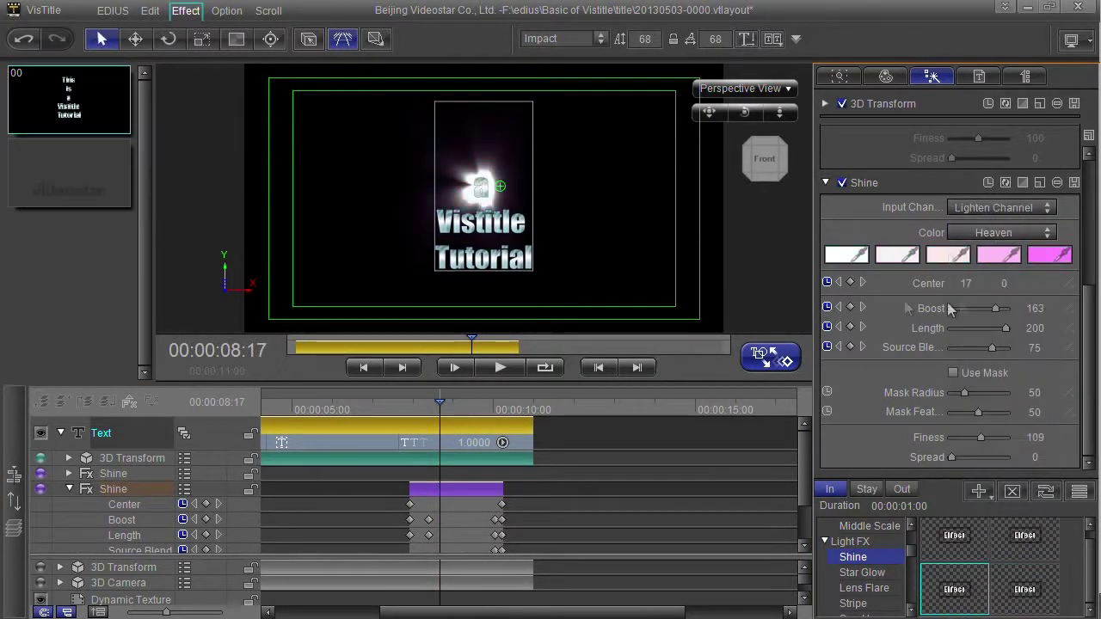
{"action": "left_click", "coordinate": [1047, 260]}
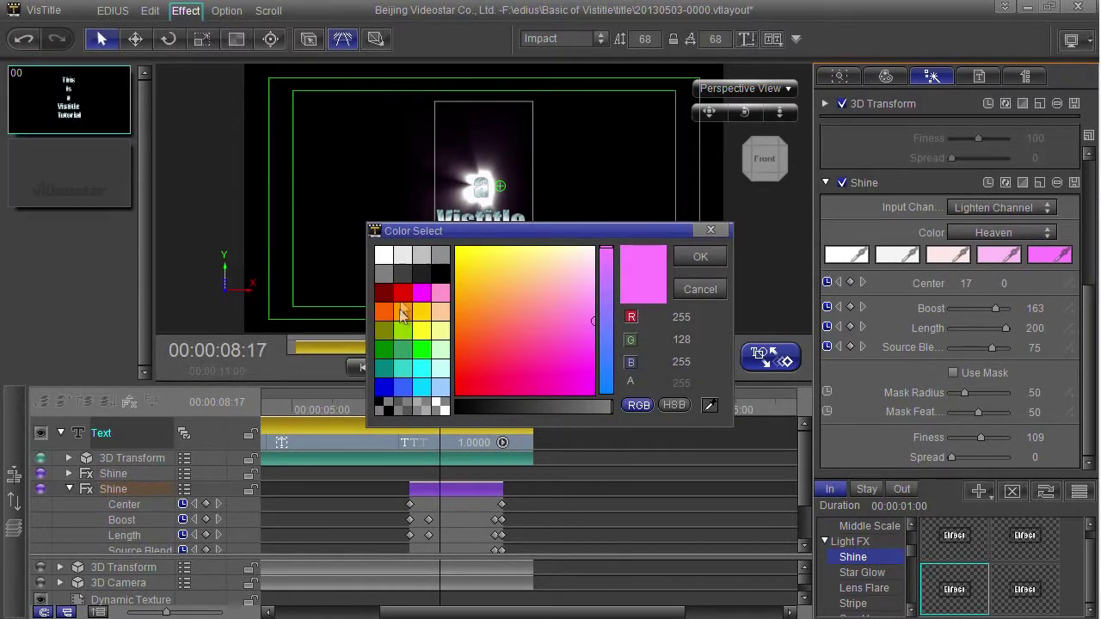
- Make the last glow colour red, try yellow-green on the first, then restore it to white
{"action": "left_click", "coordinate": [402, 295]}
{"action": "left_click", "coordinate": [701, 257]}
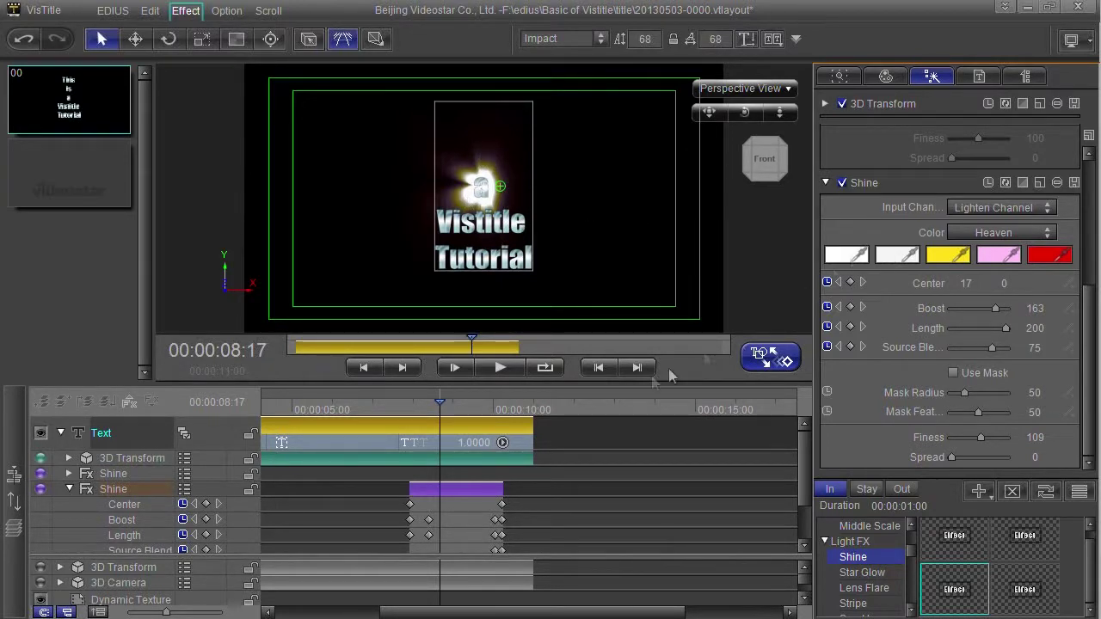
{"action": "left_click", "coordinate": [847, 258]}
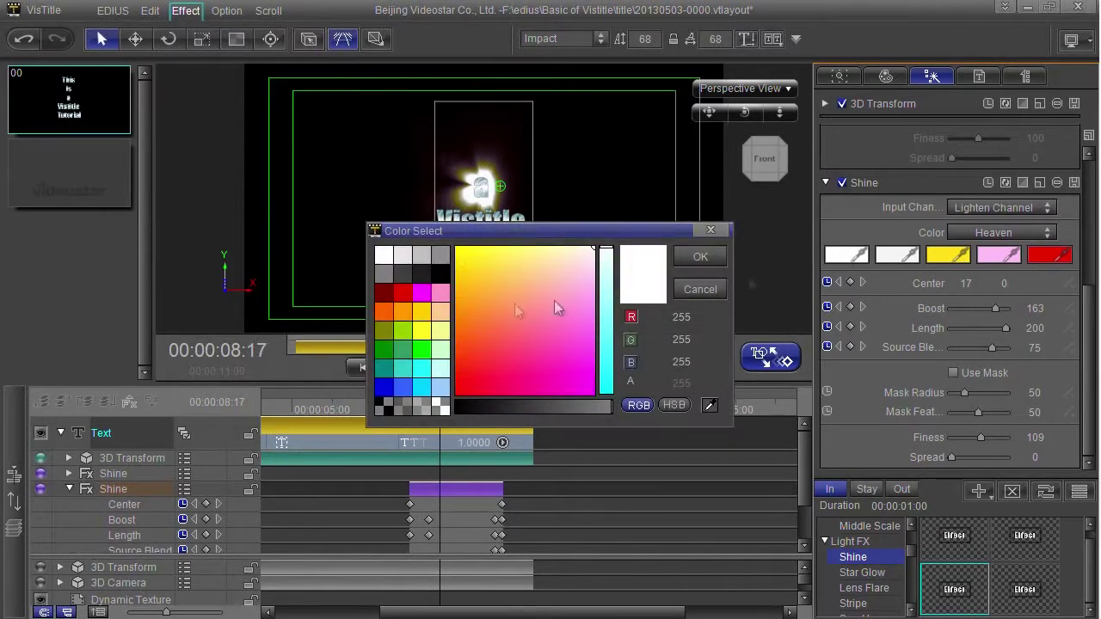
{"action": "left_click", "coordinate": [403, 330]}
{"action": "left_click", "coordinate": [700, 257]}
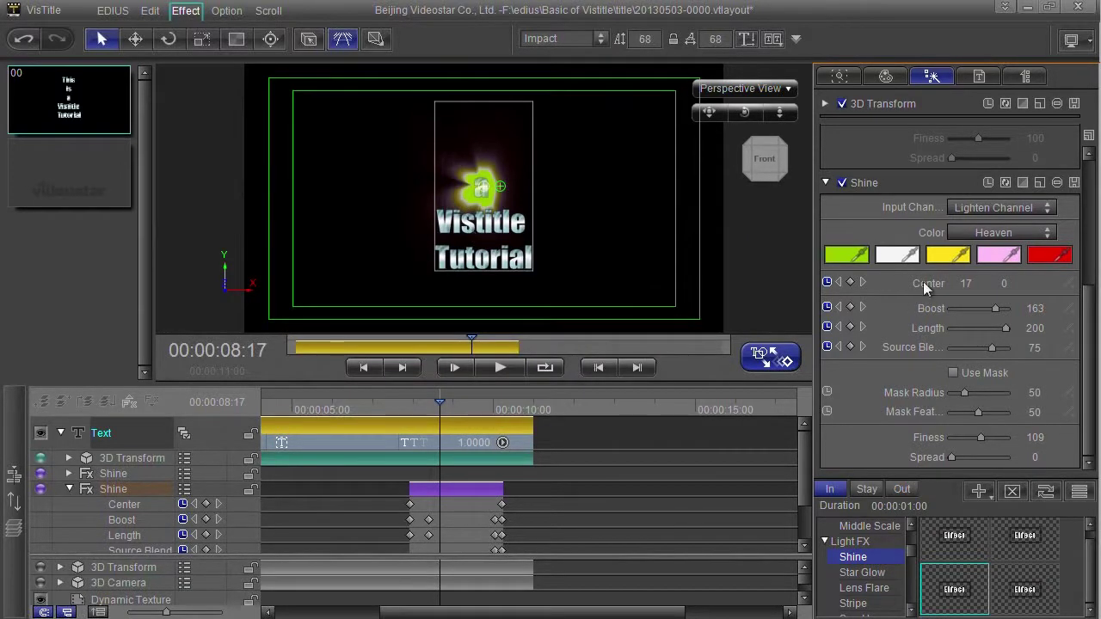
{"action": "left_click", "coordinate": [850, 256]}
{"action": "left_click", "coordinate": [382, 289]}
{"action": "left_click", "coordinate": [698, 256]}
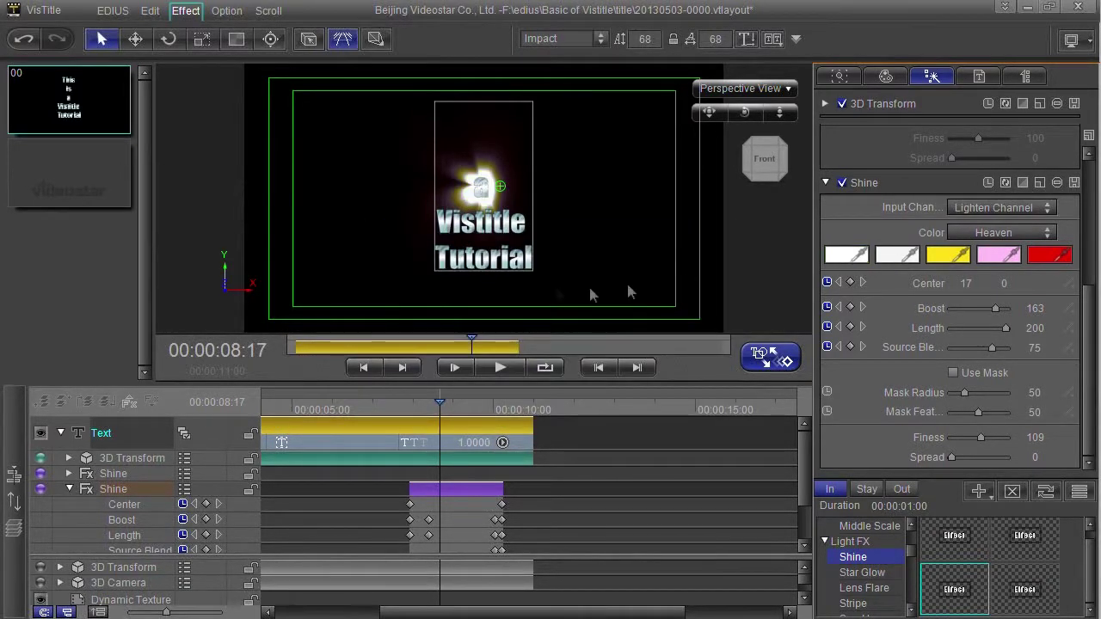
{"action": "left_click_drag", "start_coordinate": [441, 402], "coordinate": [345, 588]}
- Bring the start of the timeline into view at 00:00:04:15 and collapse the second Shine's properties
{"action": "scroll", "coordinate": [345, 611], "scroll_direction": "down", "scroll_amount": 2}
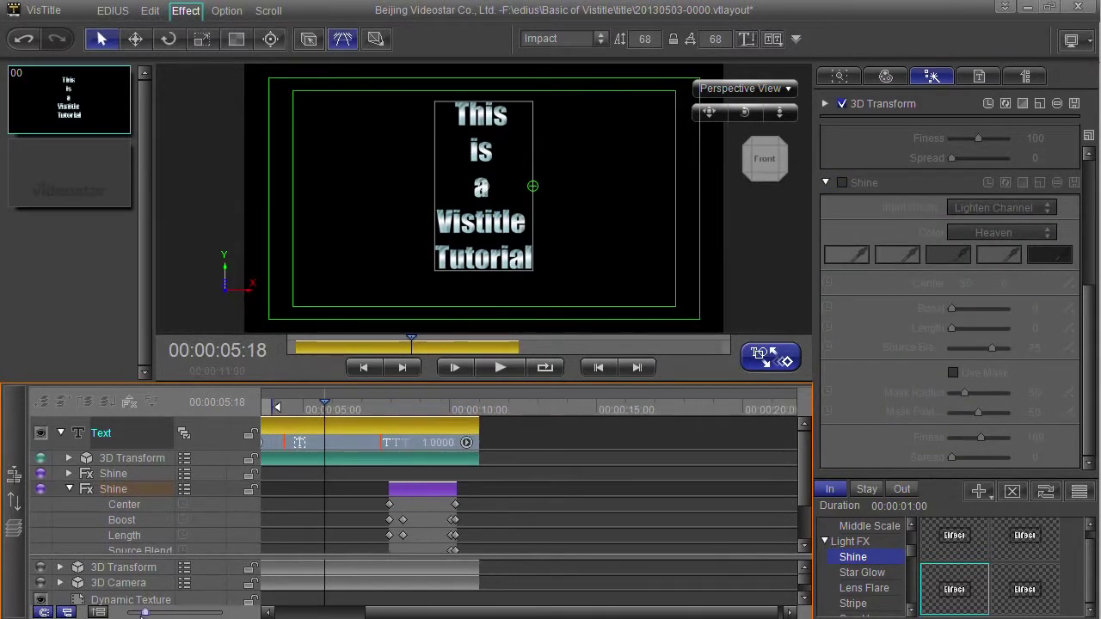
{"action": "left_click_drag", "start_coordinate": [454, 616], "coordinate": [404, 616]}
{"action": "left_click", "coordinate": [389, 345]}
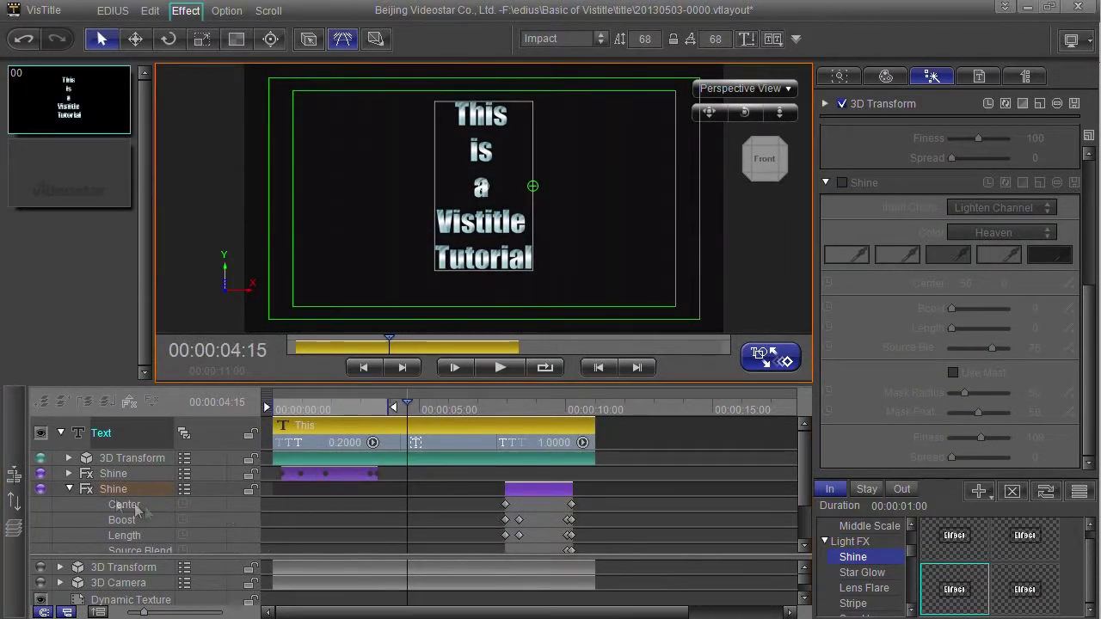
{"action": "left_click", "coordinate": [66, 486]}
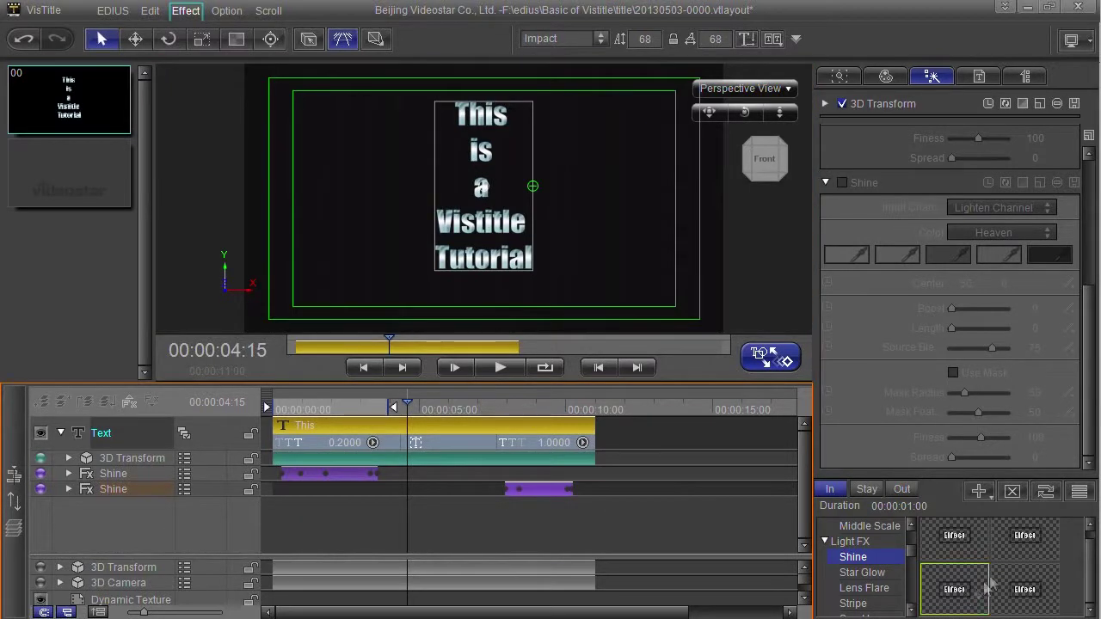
- Drop the Worm Hole warp effect onto the text beside Shine, then play from just before it
{"action": "scroll", "coordinate": [911, 555], "scroll_direction": "down", "scroll_amount": 1}
{"action": "left_click_drag", "start_coordinate": [911, 555], "coordinate": [910, 578]}
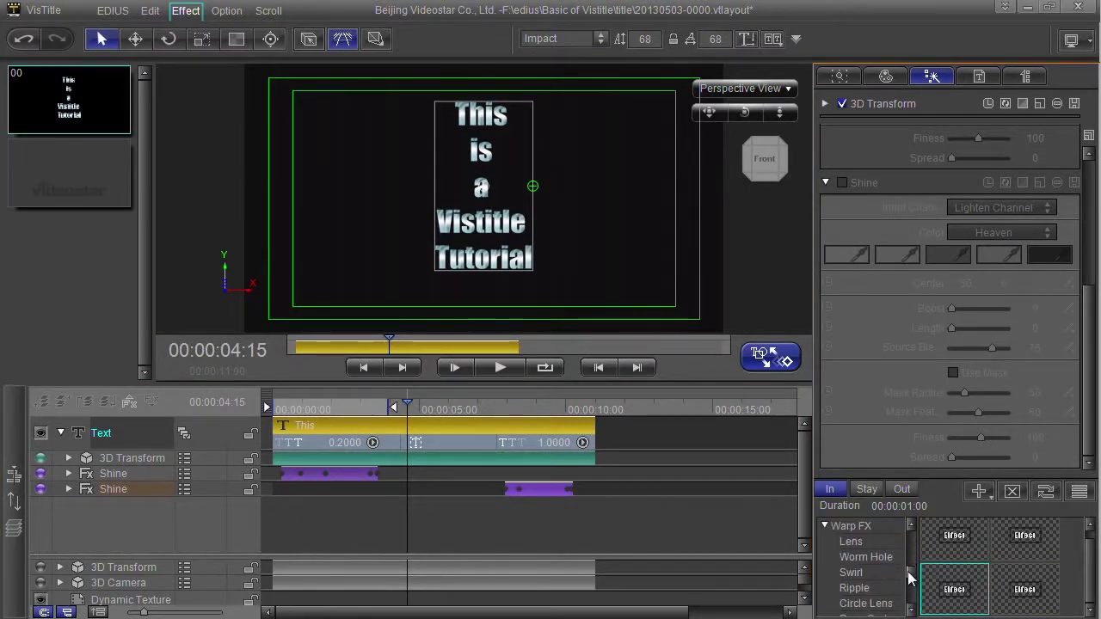
{"action": "left_click", "coordinate": [866, 556]}
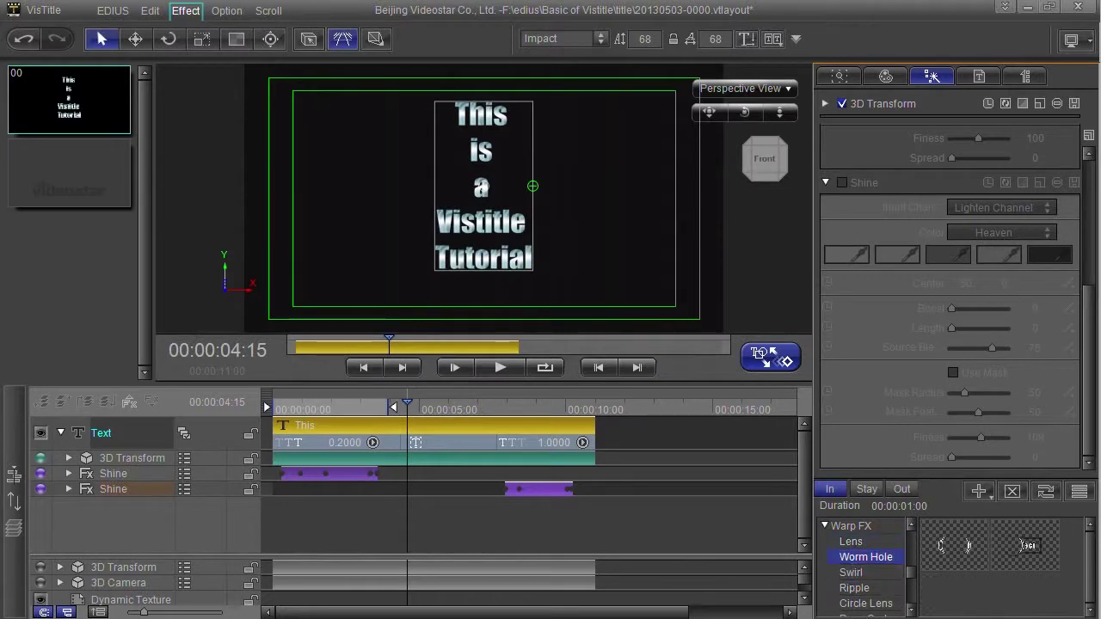
{"action": "left_click_drag", "start_coordinate": [943, 545], "coordinate": [520, 501]}
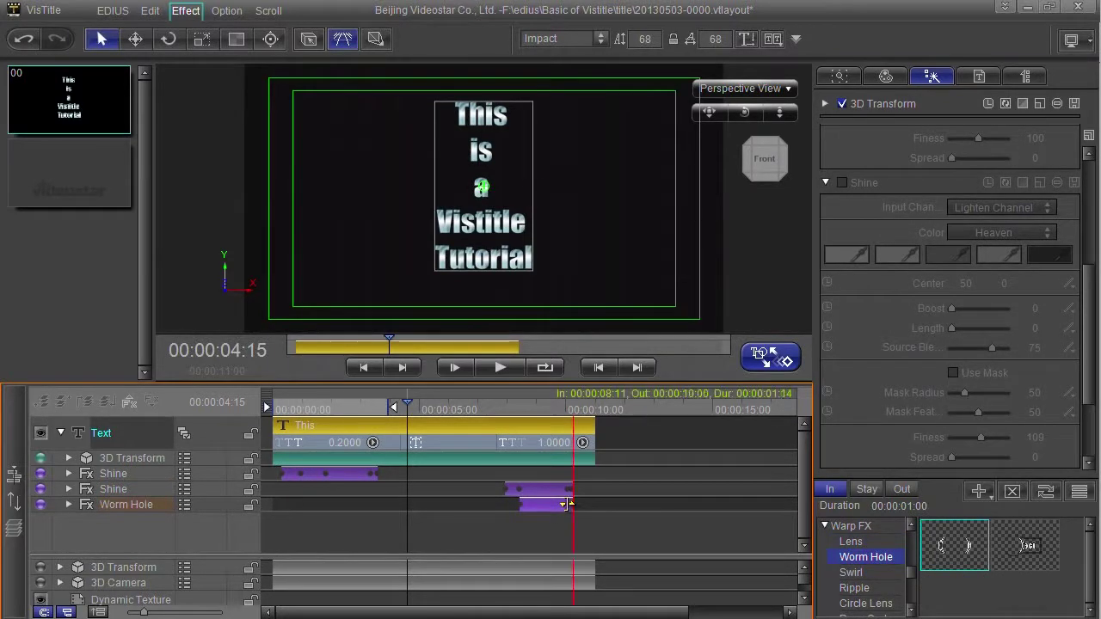
{"action": "left_click", "coordinate": [544, 508]}
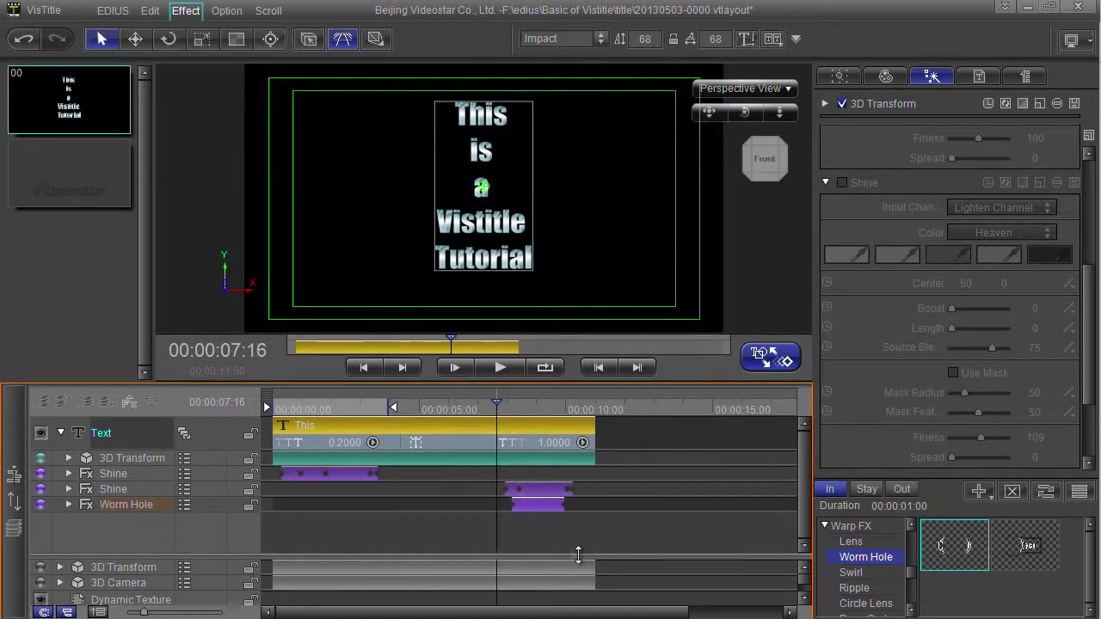
{"action": "left_click", "coordinate": [500, 367]}
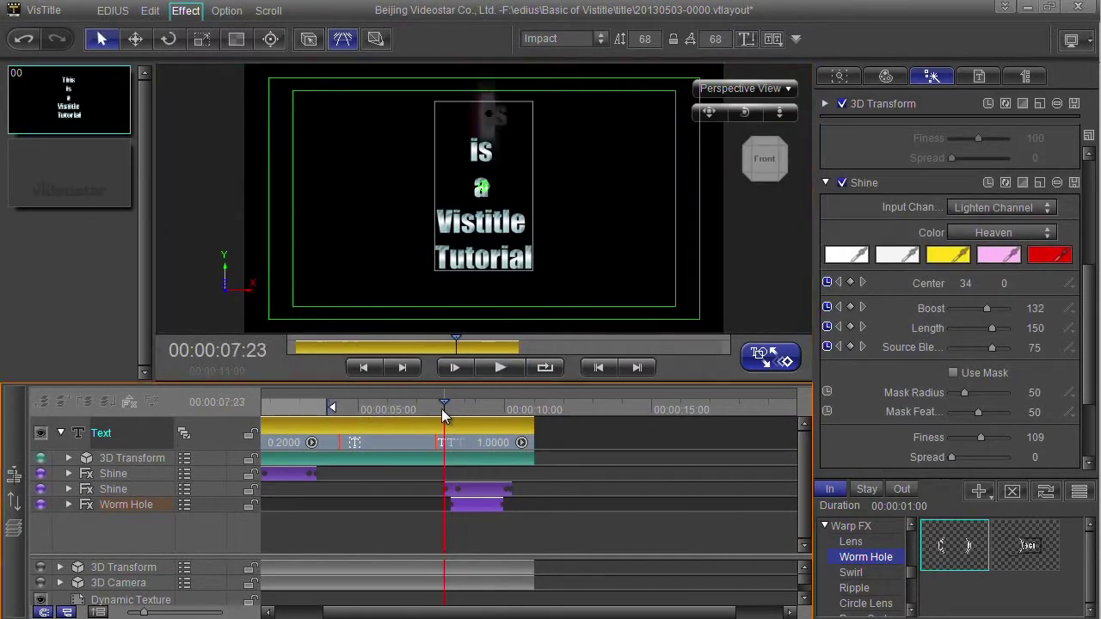
- Switch the text to Play by line (in), then play and stop the preview
{"action": "right_click", "coordinate": [484, 441]}
{"action": "left_click", "coordinate": [542, 324]}
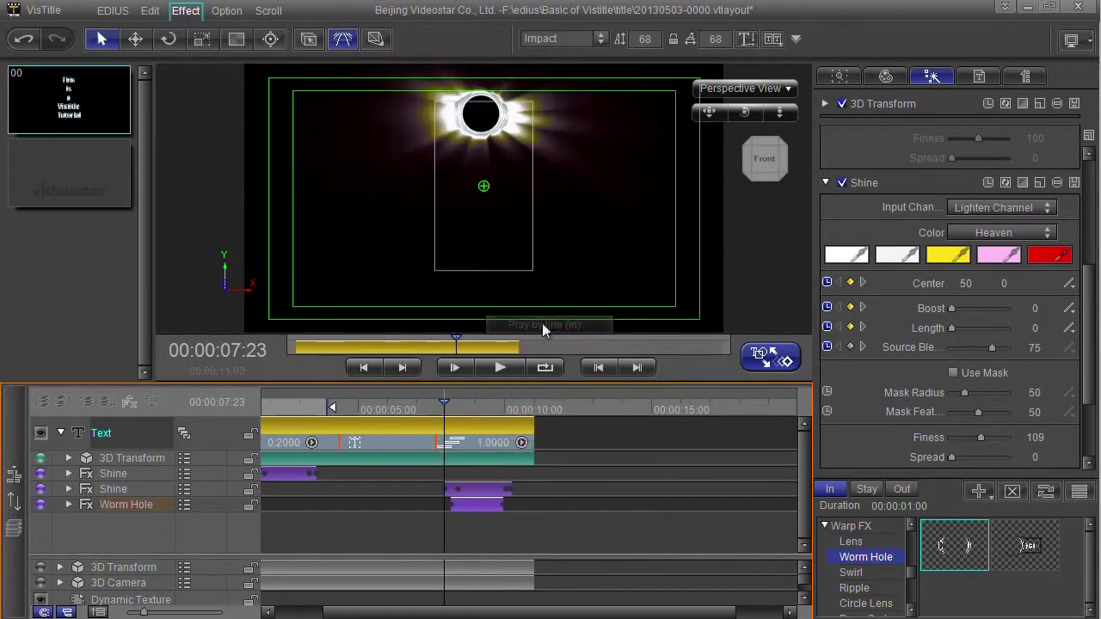
{"action": "left_click", "coordinate": [499, 367]}
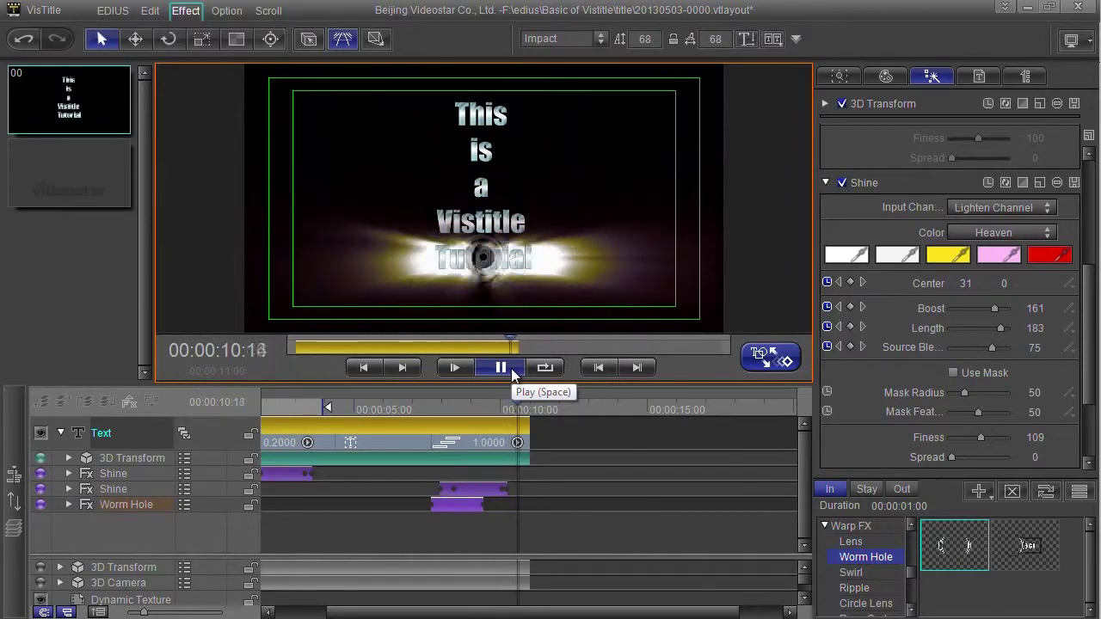
{"action": "left_click", "coordinate": [502, 368]}
- Scroll the effects list up from the Other category to the Light FX effects
{"action": "left_click_drag", "start_coordinate": [460, 510], "coordinate": [484, 510]}
{"action": "scroll", "coordinate": [909, 590], "scroll_direction": "down", "scroll_amount": 3}
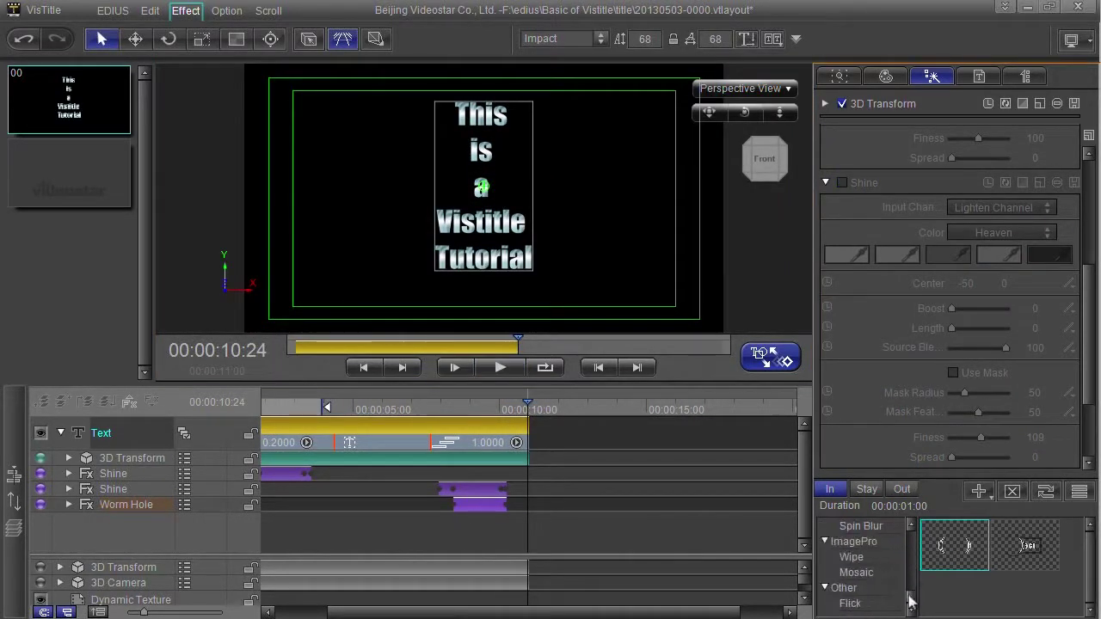
{"action": "left_click_drag", "start_coordinate": [511, 411], "coordinate": [473, 423]}
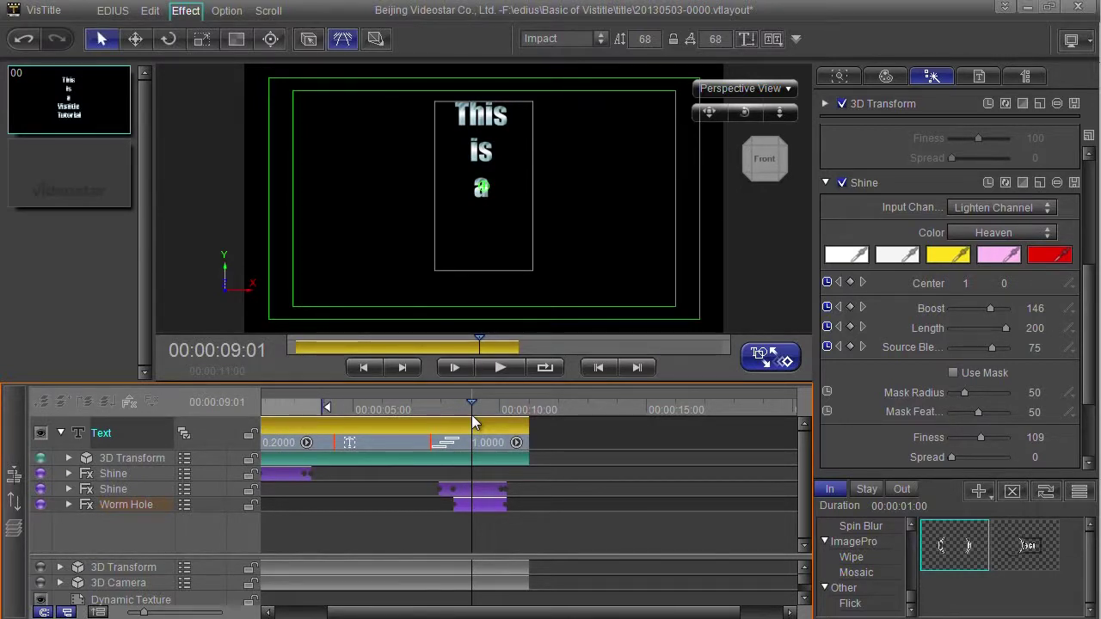
{"action": "left_click", "coordinate": [895, 588]}
{"action": "scroll", "coordinate": [909, 594], "scroll_direction": "up", "scroll_amount": 6}
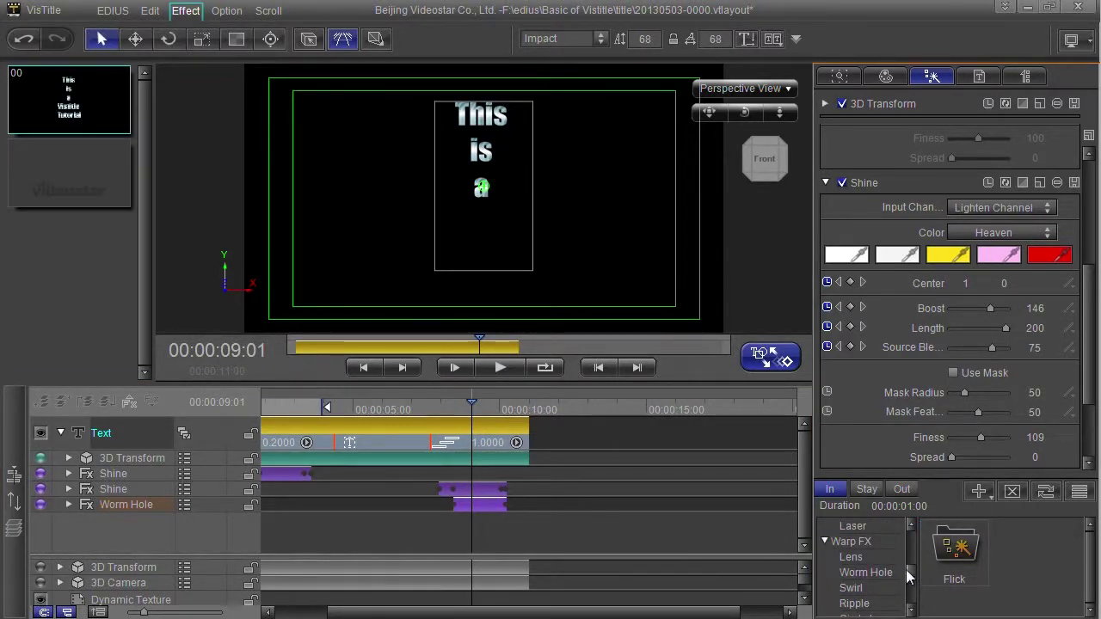
{"action": "scroll", "coordinate": [909, 566], "scroll_direction": "up", "scroll_amount": 1}
{"action": "scroll", "coordinate": [906, 564], "scroll_direction": "up", "scroll_amount": 2}
- Apply Sparkle to the text below Worm Hole, play it, and return to 00:00:08:11
{"action": "left_click", "coordinate": [856, 557]}
{"action": "left_click_drag", "start_coordinate": [857, 557], "coordinate": [466, 514]}
{"action": "left_click_drag", "start_coordinate": [461, 409], "coordinate": [438, 416]}
{"action": "key", "text": "space"}
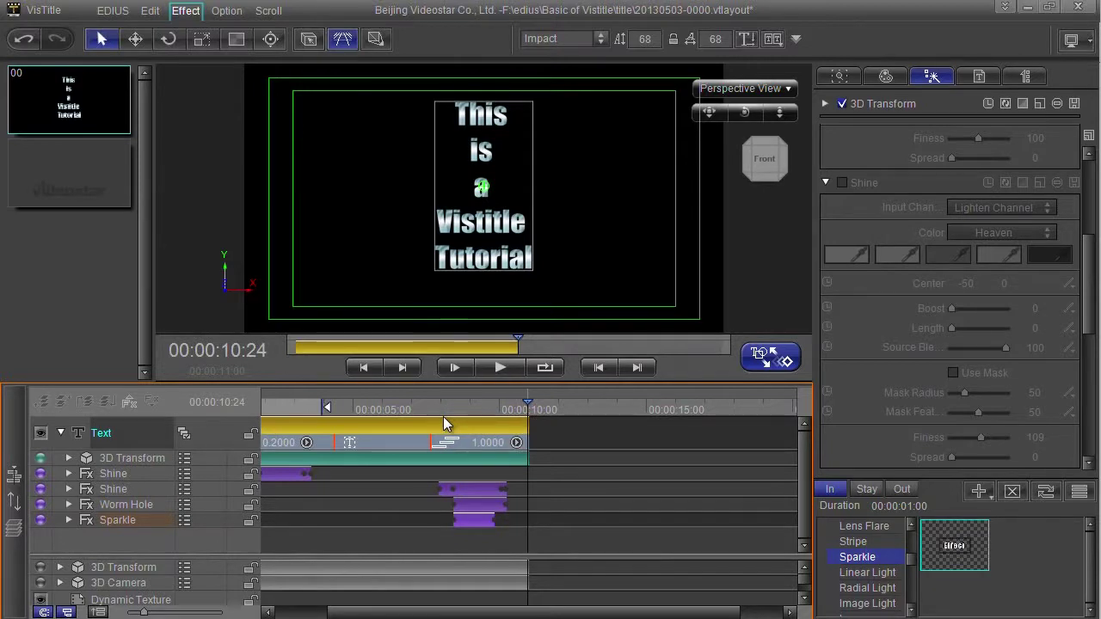
{"action": "left_click", "coordinate": [455, 413]}
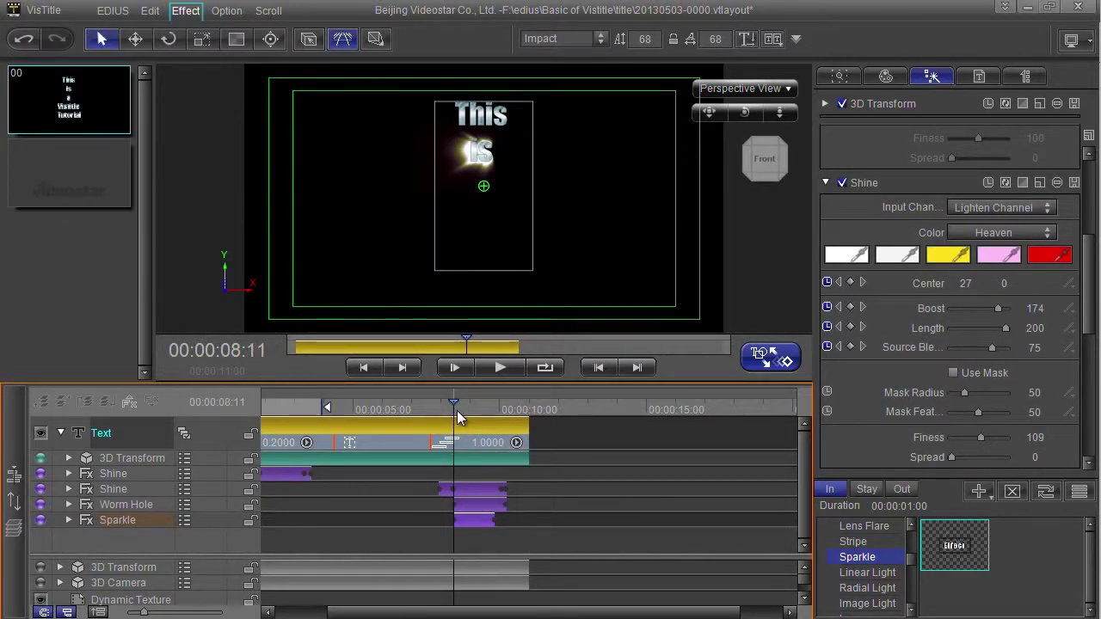